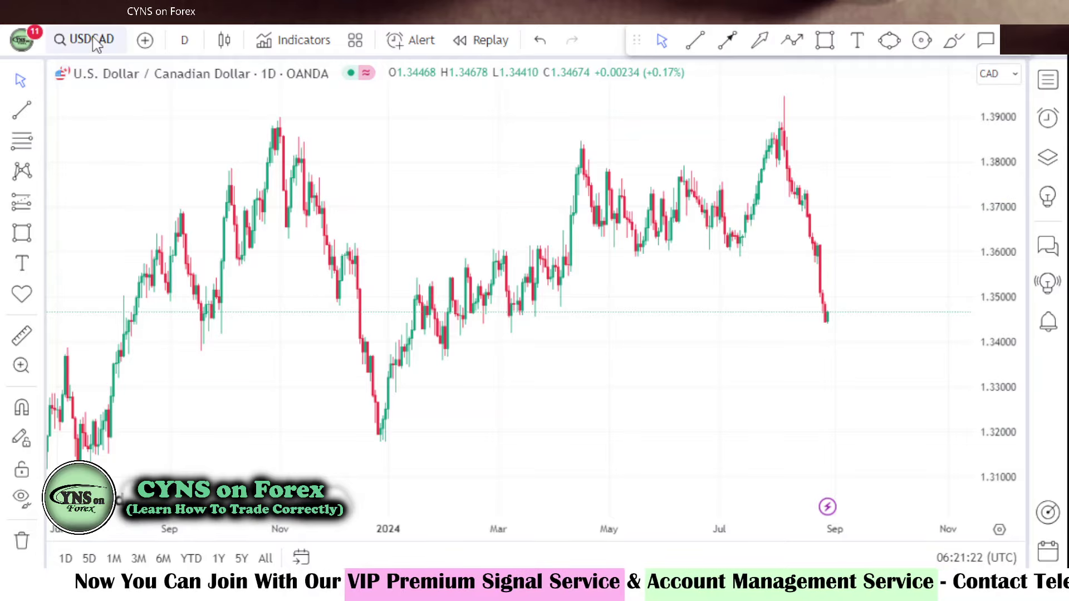
- Open the OANDA USDCAD daily chart and box a pink zone around 1.3400
{"action": "left_click", "coordinate": [92, 40]}
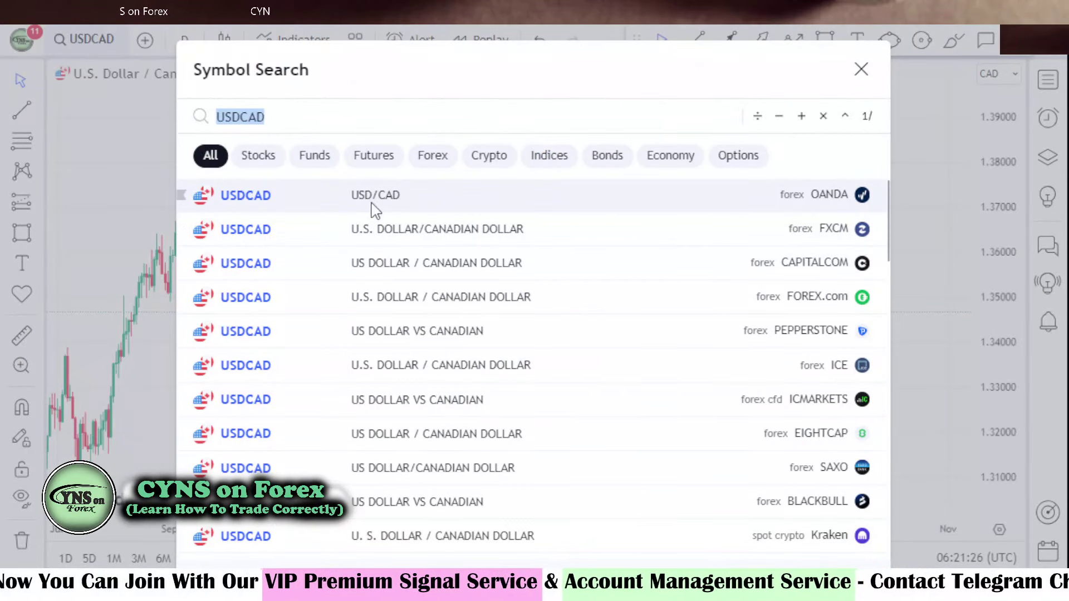
{"action": "left_click", "coordinate": [390, 206]}
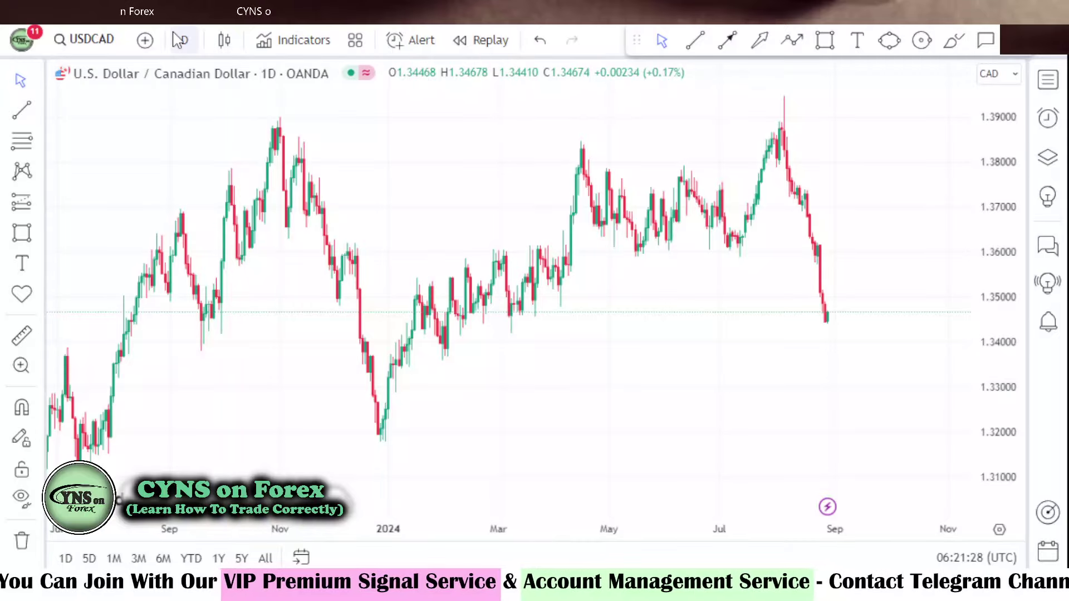
{"action": "left_click", "coordinate": [184, 40]}
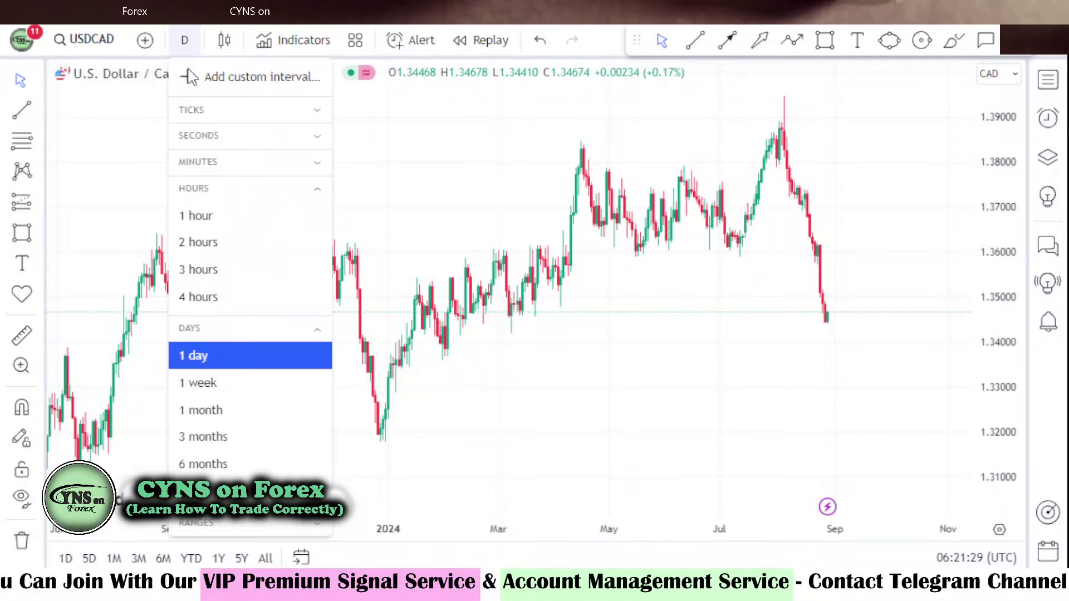
{"action": "left_click", "coordinate": [207, 359]}
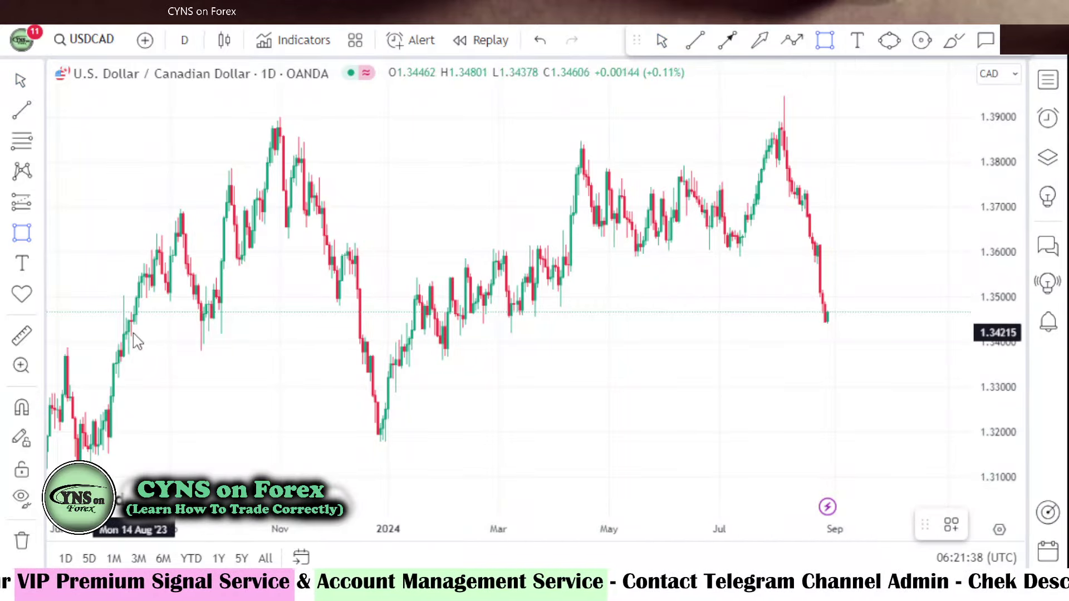
{"action": "left_click_drag", "start_coordinate": [109, 333], "coordinate": [929, 358]}
{"action": "left_click", "coordinate": [872, 242]}
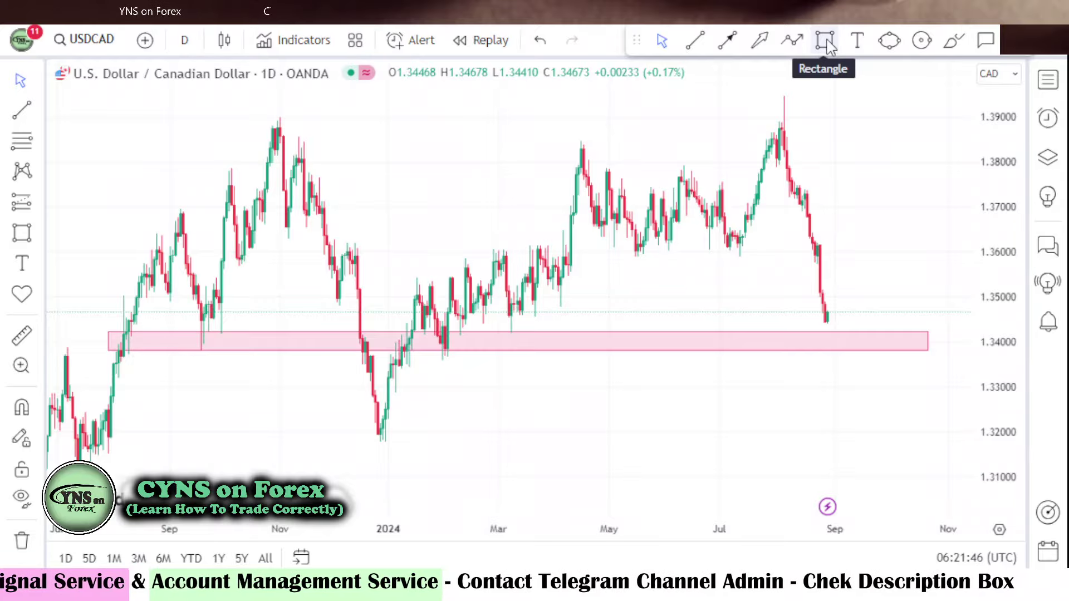
- Brush-circle the September, December, early-2024 and latest touches of the zone, then undo the last circle
{"action": "left_click", "coordinate": [954, 40]}
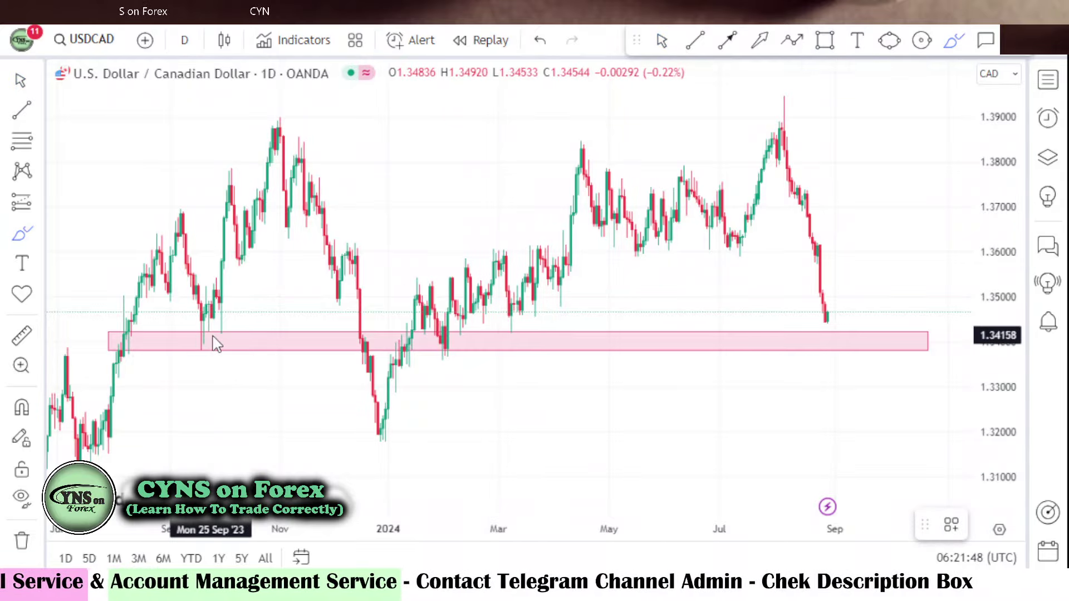
{"action": "left_click_drag", "start_coordinate": [216, 340], "coordinate": [206, 334]}
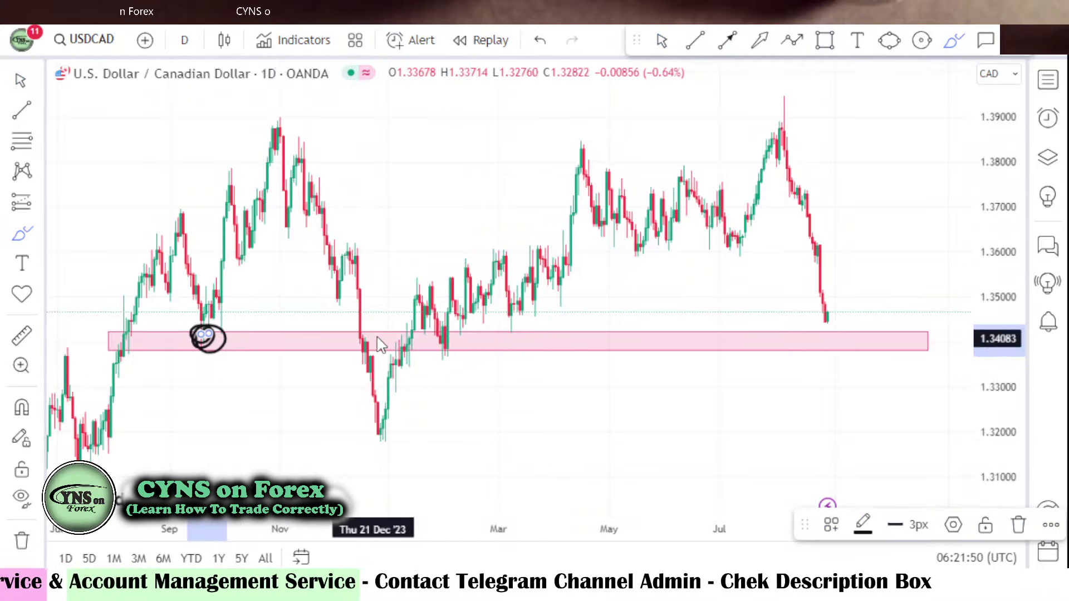
{"action": "left_click_drag", "start_coordinate": [378, 339], "coordinate": [370, 333]}
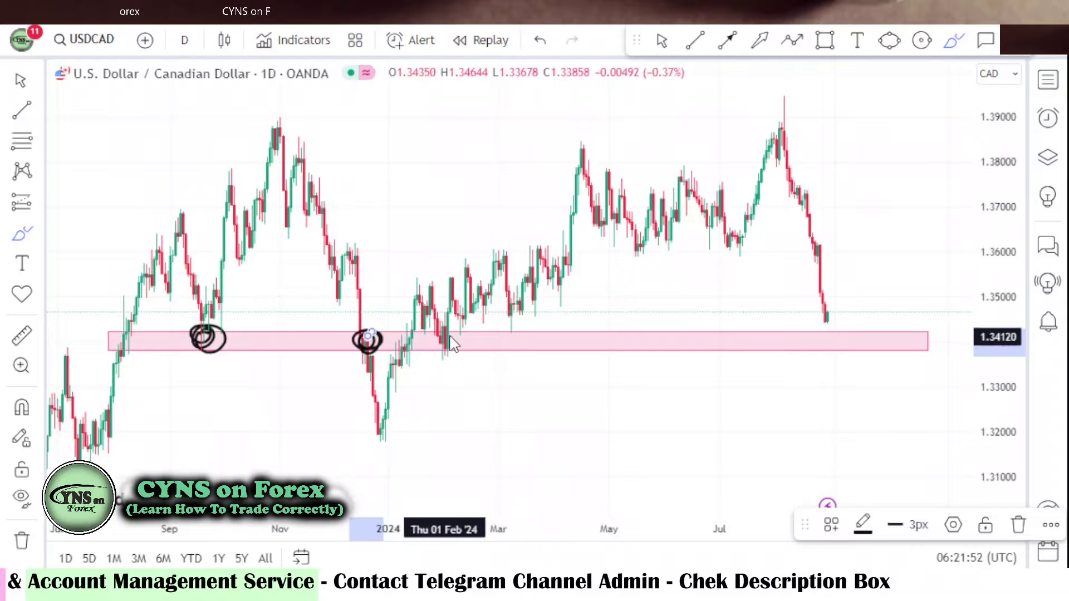
{"action": "left_click_drag", "start_coordinate": [453, 344], "coordinate": [447, 334]}
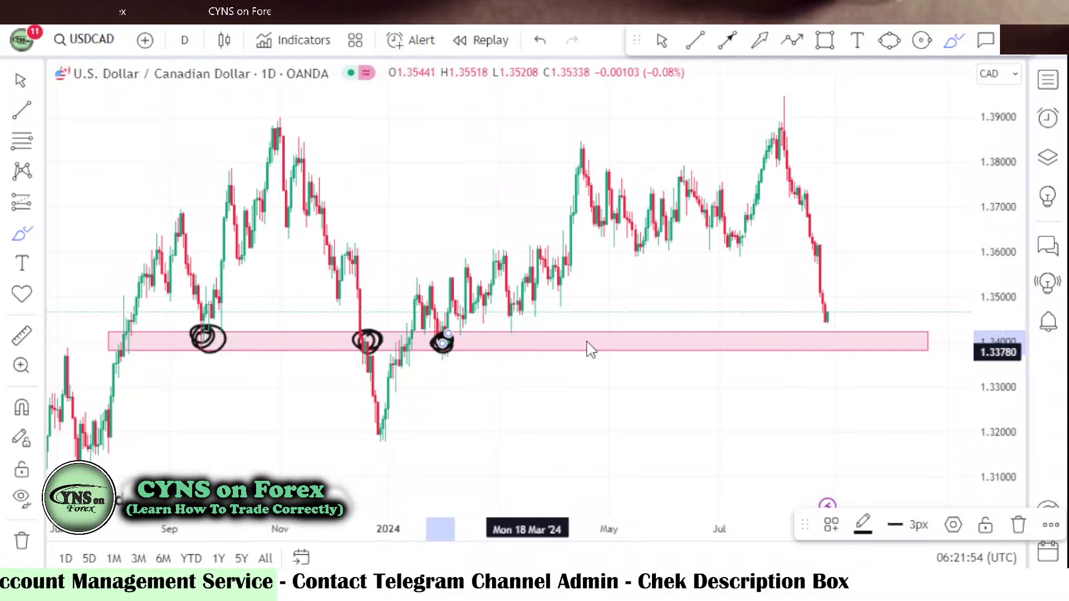
{"action": "left_click_drag", "start_coordinate": [850, 341], "coordinate": [842, 328]}
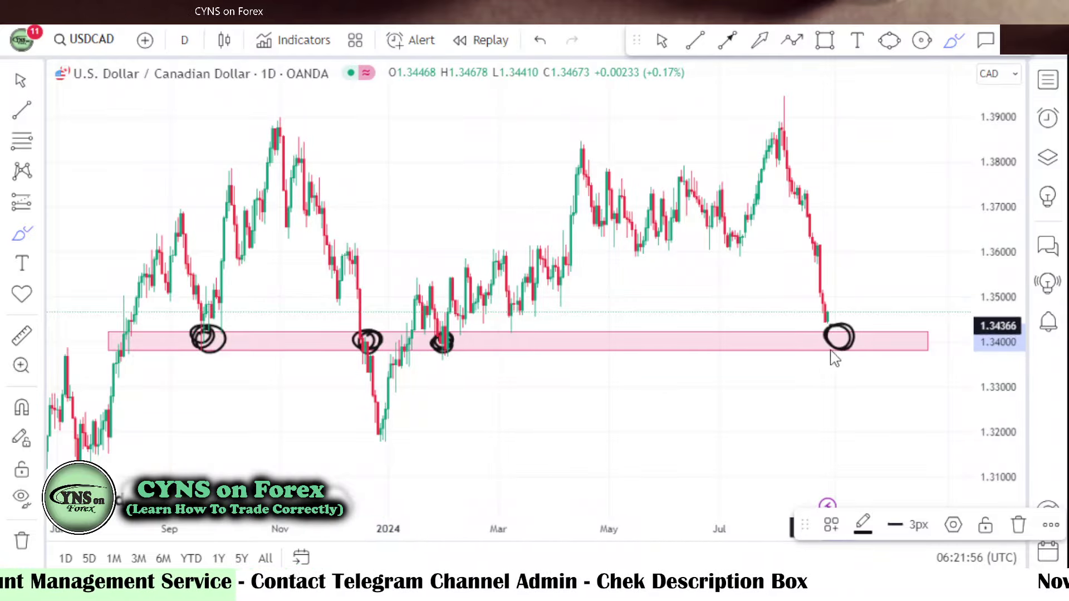
{"action": "left_click", "coordinate": [539, 44]}
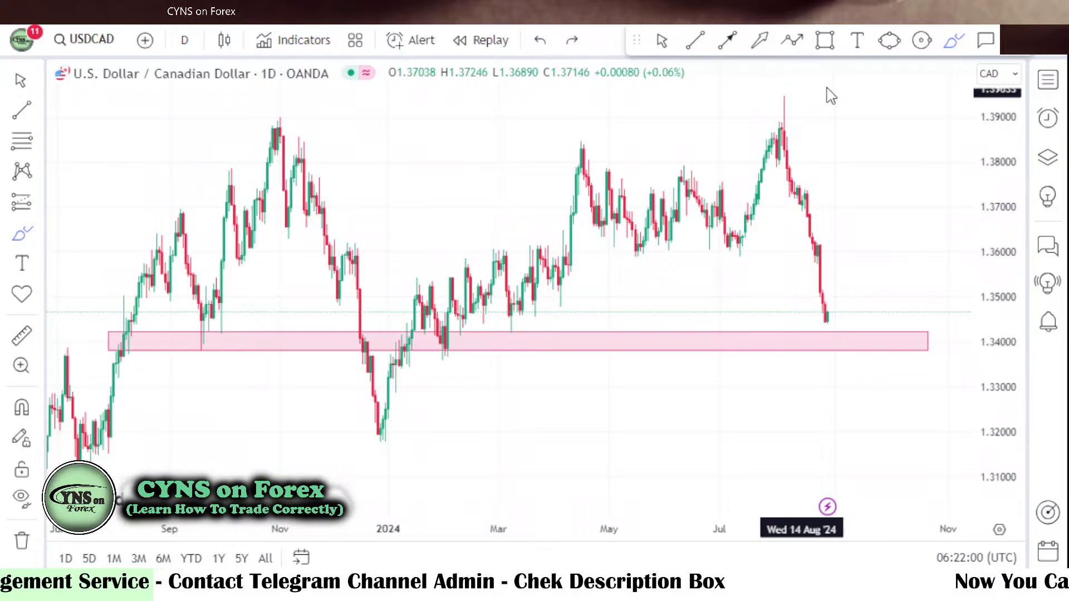
- Draw a pink rectangle zone around 1.3600 running past the latest candles
{"action": "left_click", "coordinate": [825, 43]}
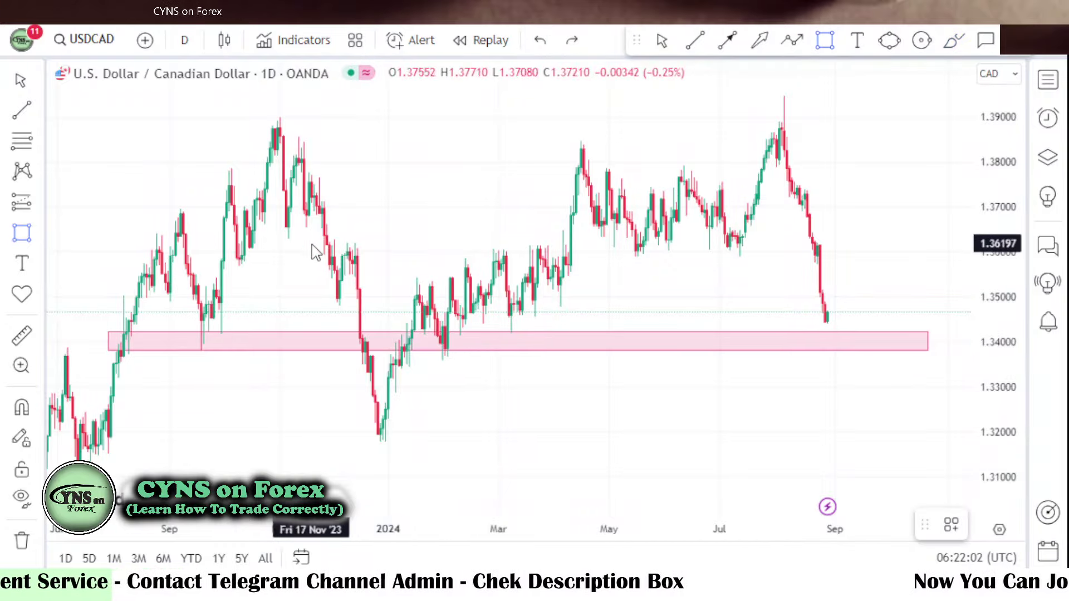
{"action": "left_click_drag", "start_coordinate": [283, 241], "coordinate": [937, 261]}
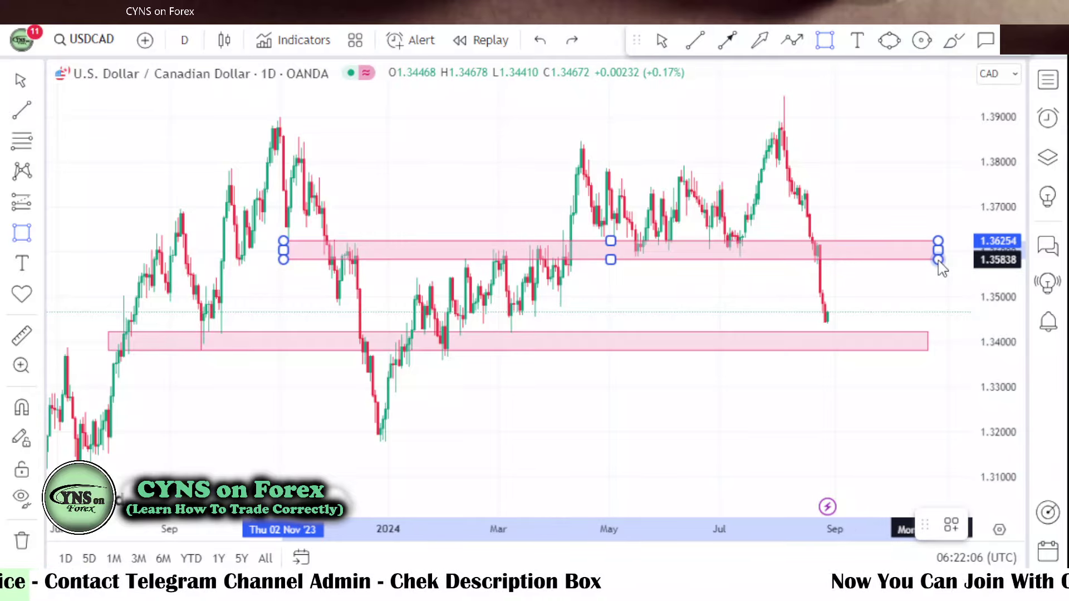
{"action": "left_click_drag", "start_coordinate": [871, 200], "coordinate": [859, 200]}
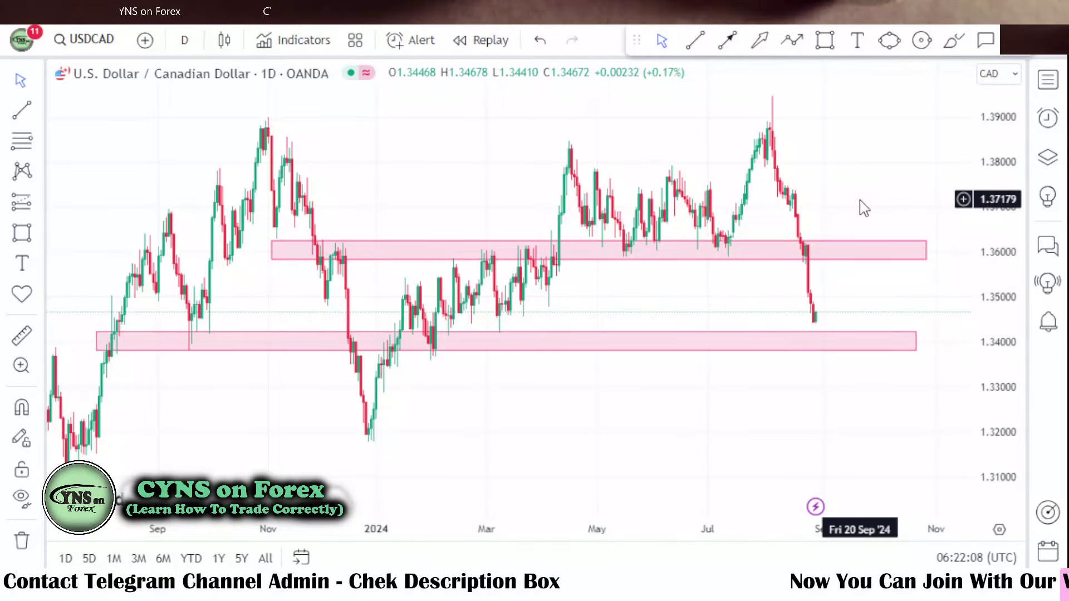
- Brush-circle the November, March and July touches of the upper zone, then undo the last circle
{"action": "left_click", "coordinate": [953, 40]}
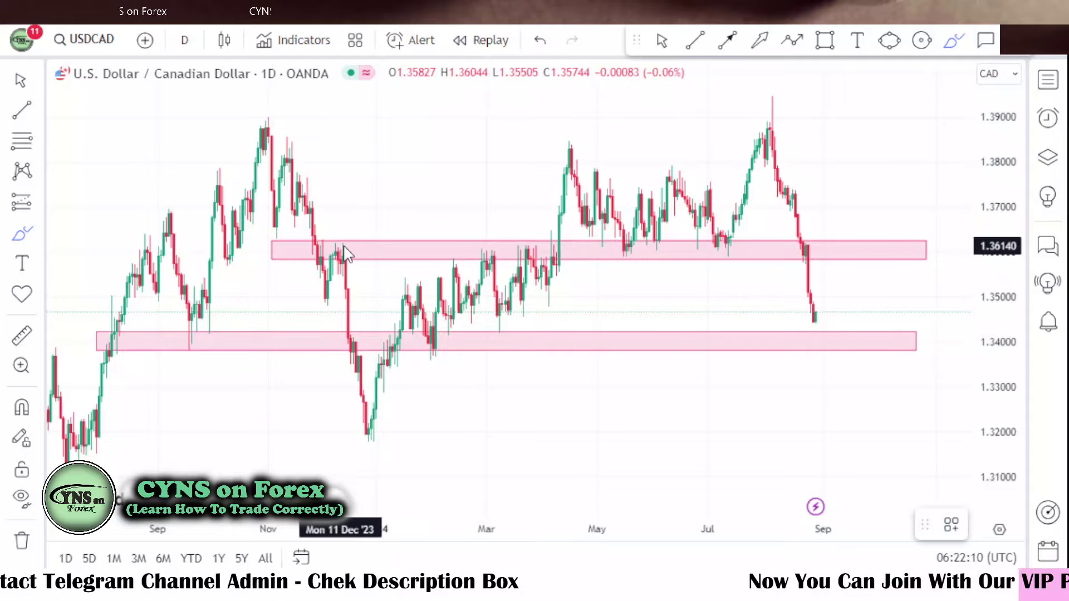
{"action": "left_click_drag", "start_coordinate": [344, 252], "coordinate": [330, 266]}
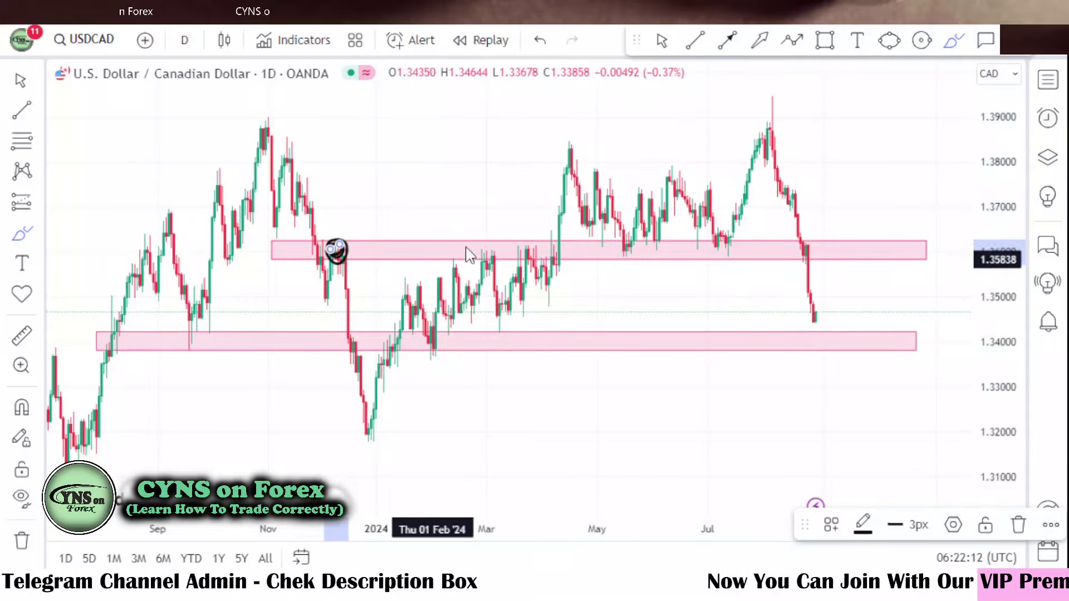
{"action": "left_click_drag", "start_coordinate": [486, 258], "coordinate": [543, 253]}
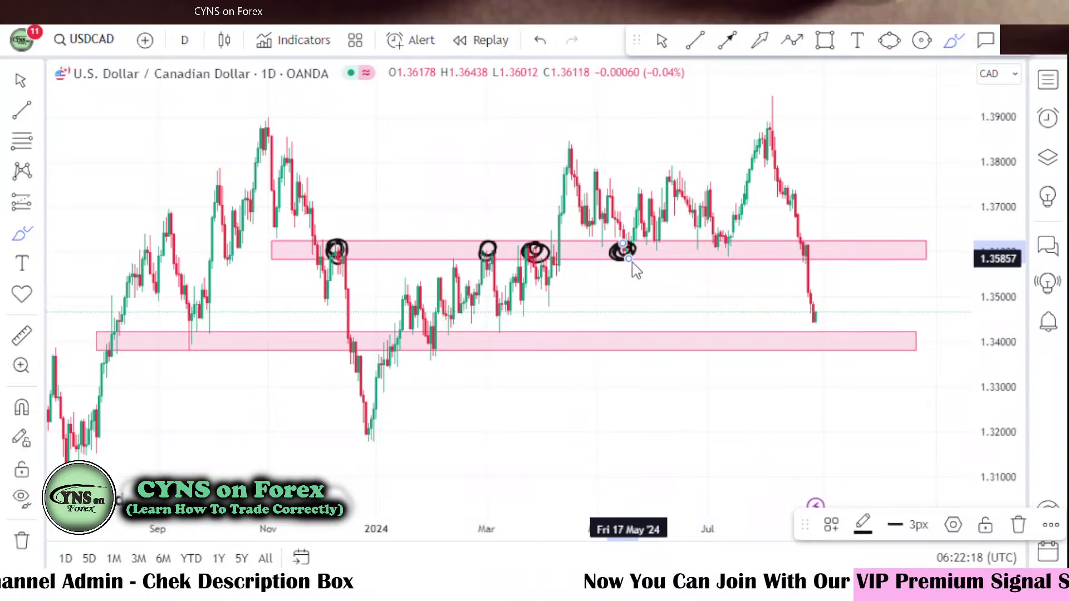
{"action": "mouse_move", "coordinate": [736, 244]}
{"action": "left_mouse_down"}
{"action": "mouse_move", "coordinate": [721, 254]}
{"action": "mouse_move", "coordinate": [733, 265]}
{"action": "left_mouse_up"}
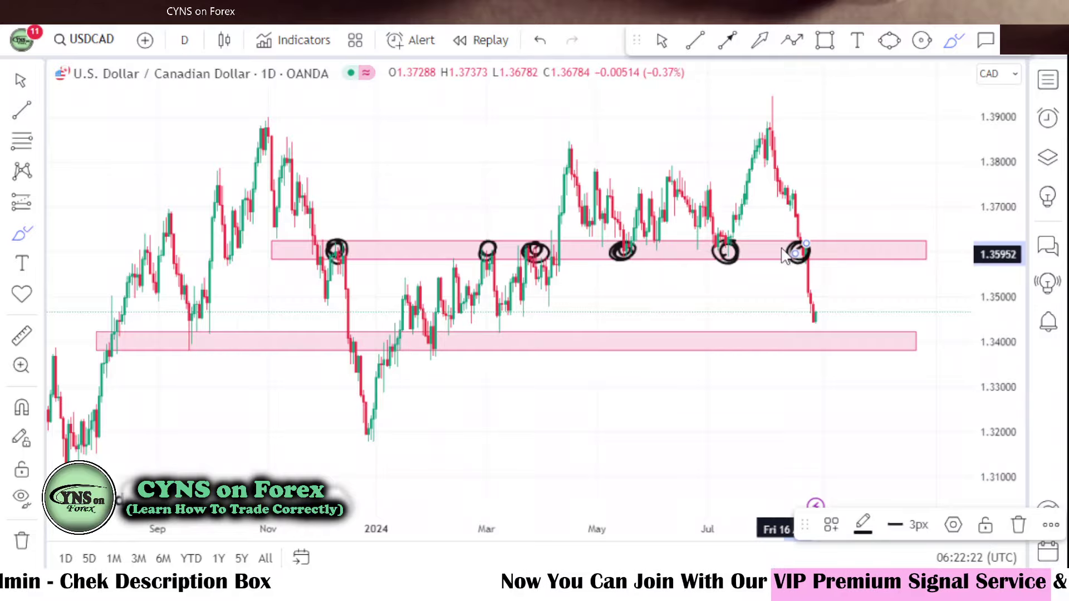
{"action": "left_click", "coordinate": [548, 45]}
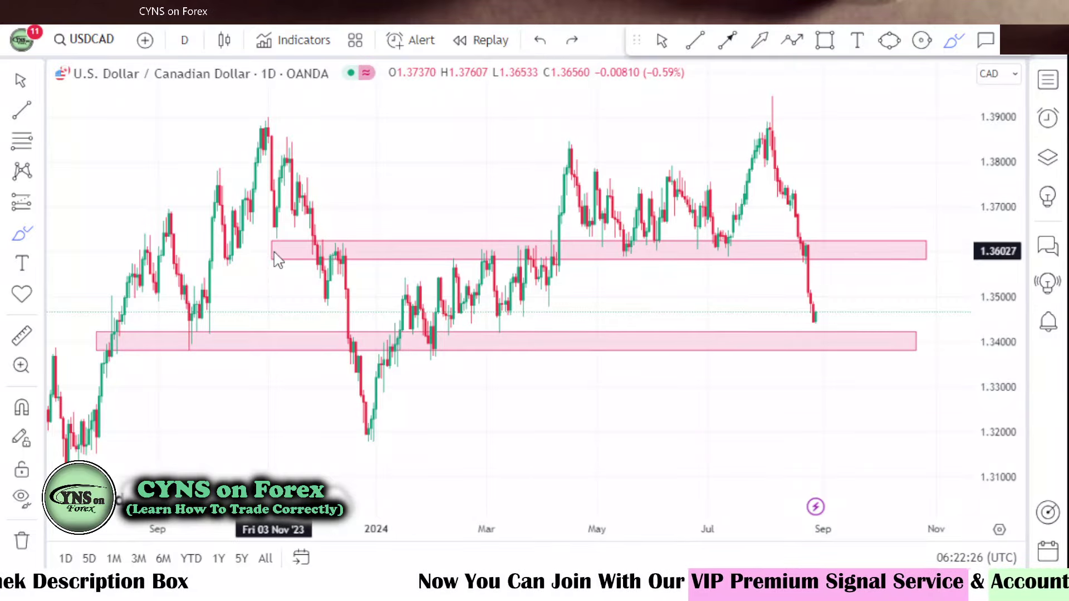
{"action": "mouse_move", "coordinate": [271, 259]}
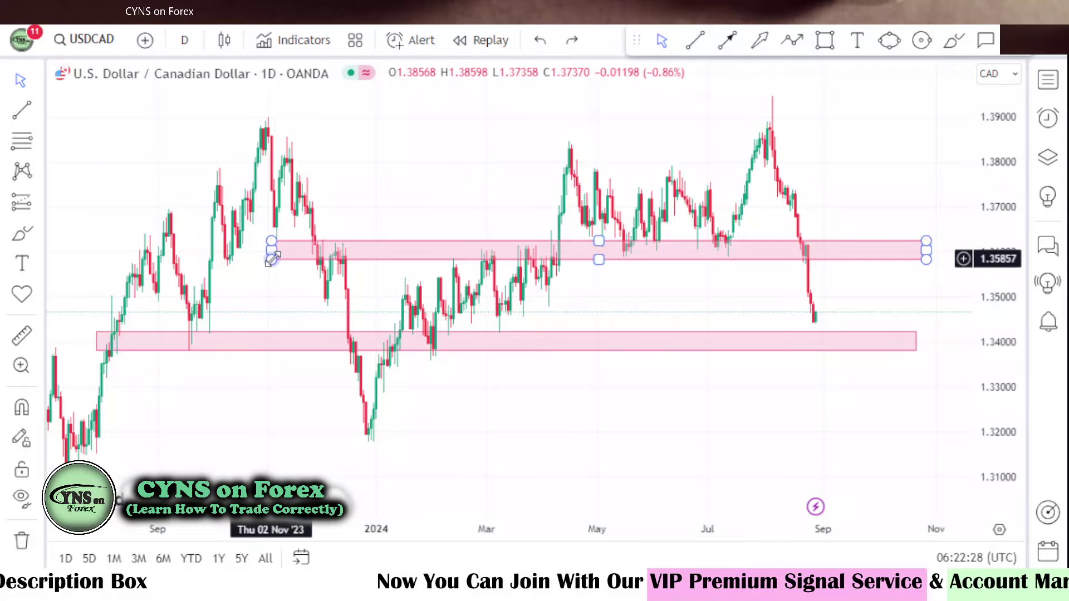
- Extend the 1.3600 zone's left edge further left and reframe the chart
{"action": "left_click_drag", "start_coordinate": [272, 251], "coordinate": [215, 251]}
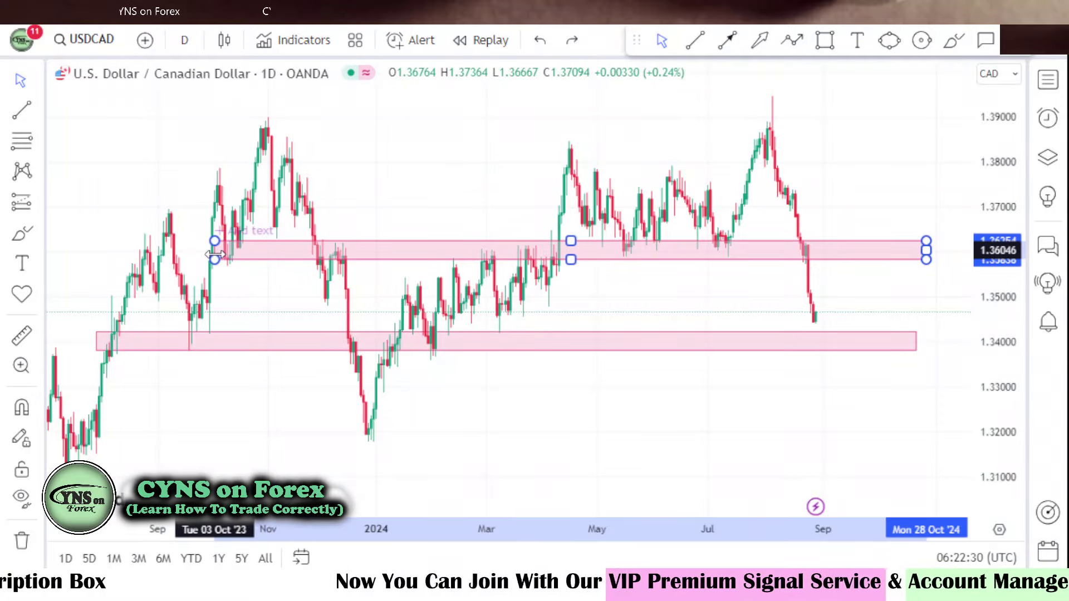
{"action": "left_click", "coordinate": [649, 193]}
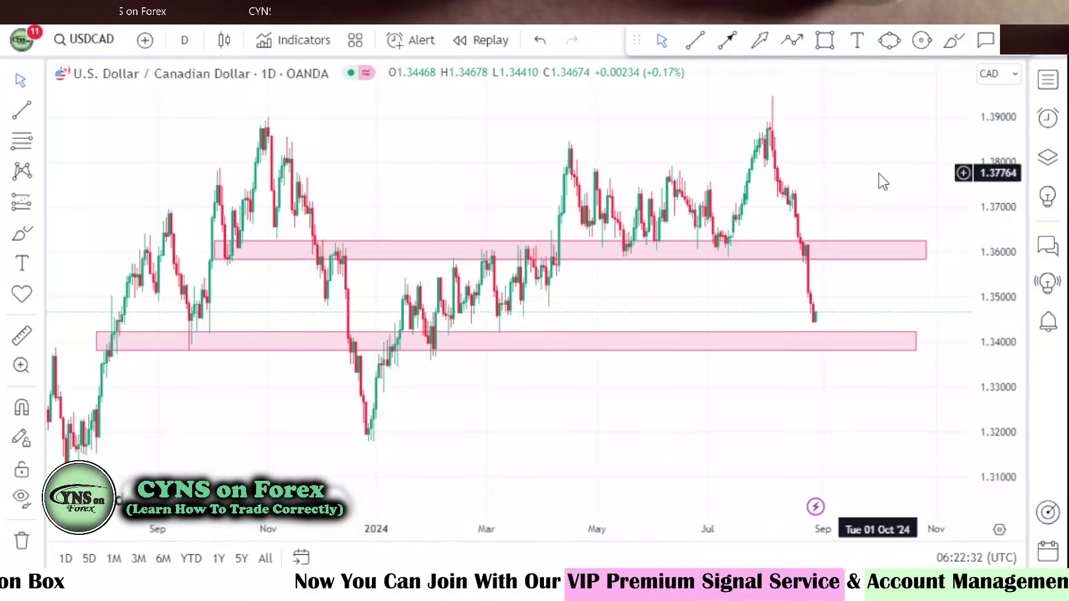
{"action": "left_click_drag", "start_coordinate": [879, 179], "coordinate": [786, 174]}
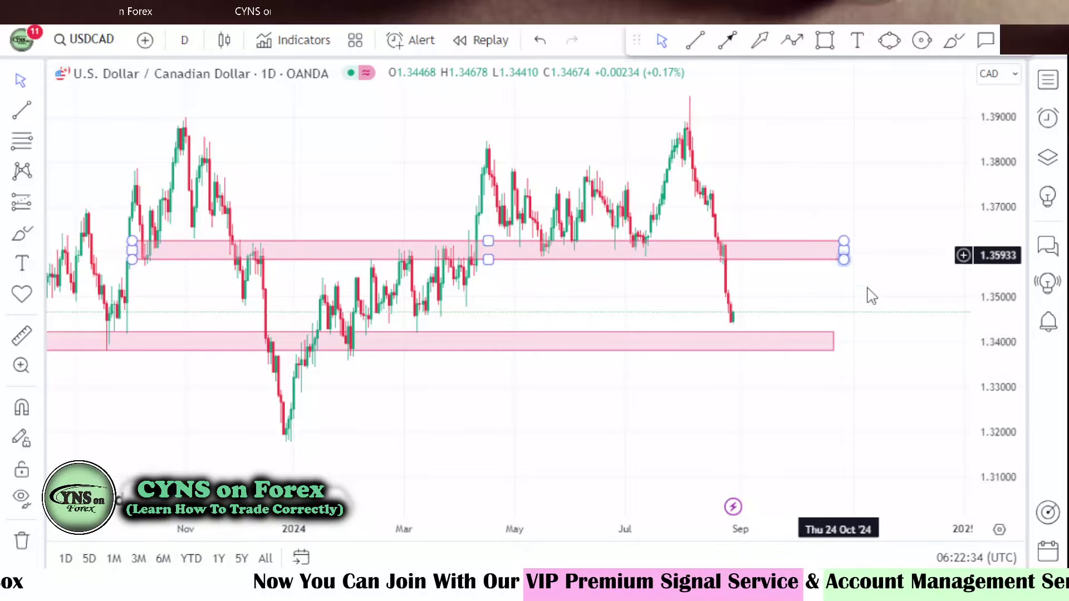
{"action": "scroll", "coordinate": [897, 361], "scroll_direction": "up", "scroll_amount": 1}
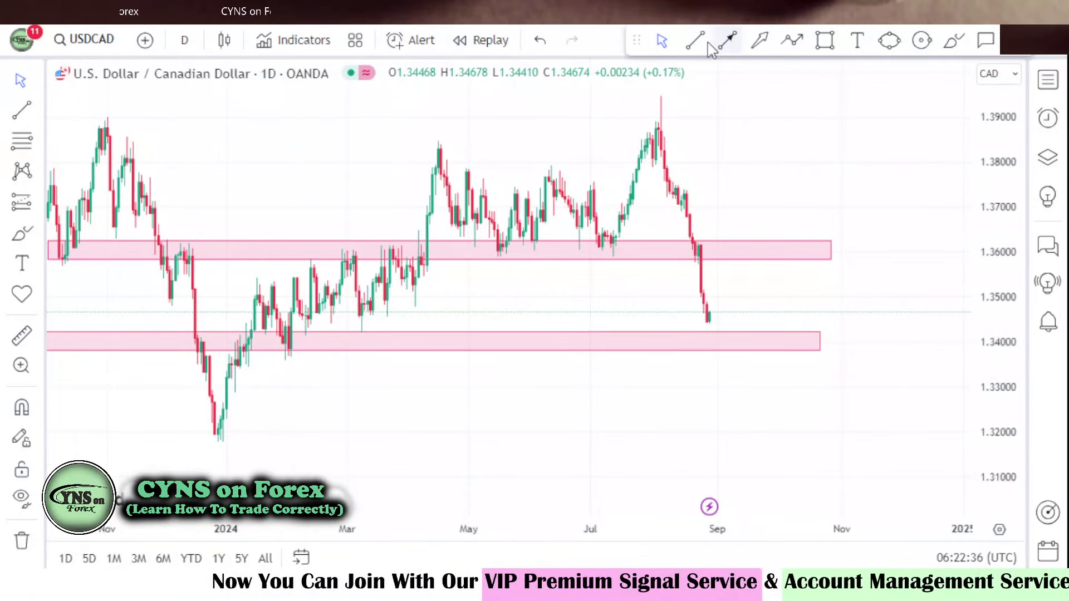
- Draw a black trendline from the late-2023 high near 1.3910 down to about 1.3338
{"action": "left_click", "coordinate": [77, 113]}
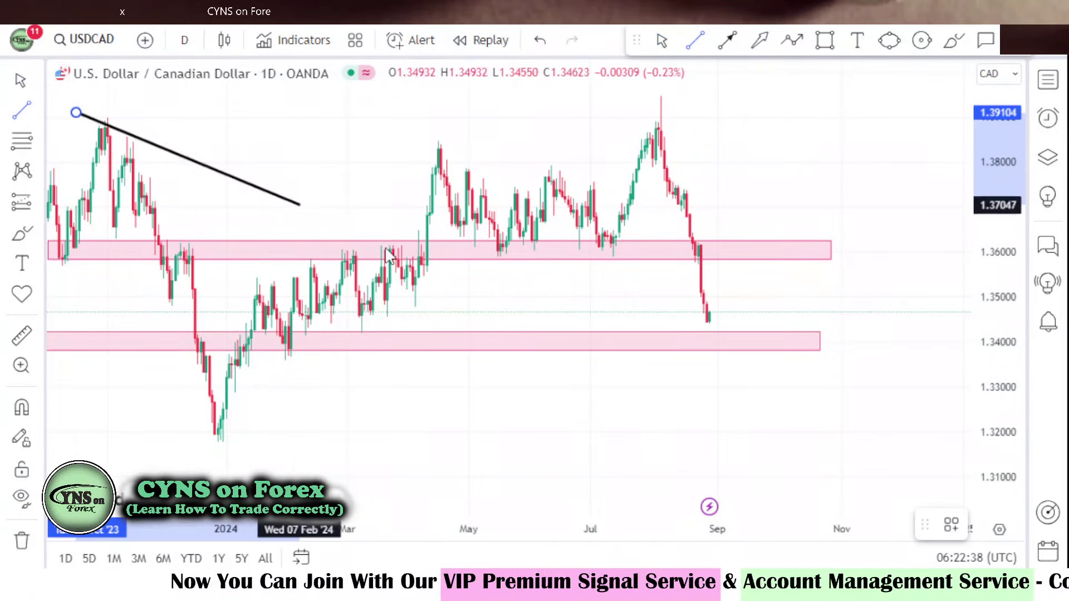
{"action": "left_click", "coordinate": [710, 345]}
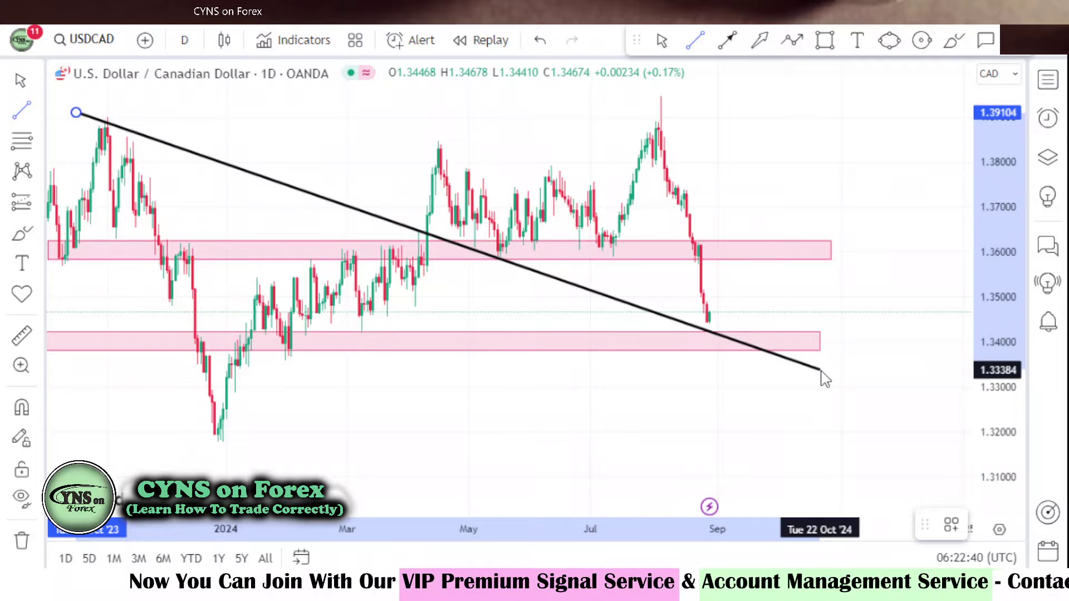
{"action": "left_click", "coordinate": [821, 370]}
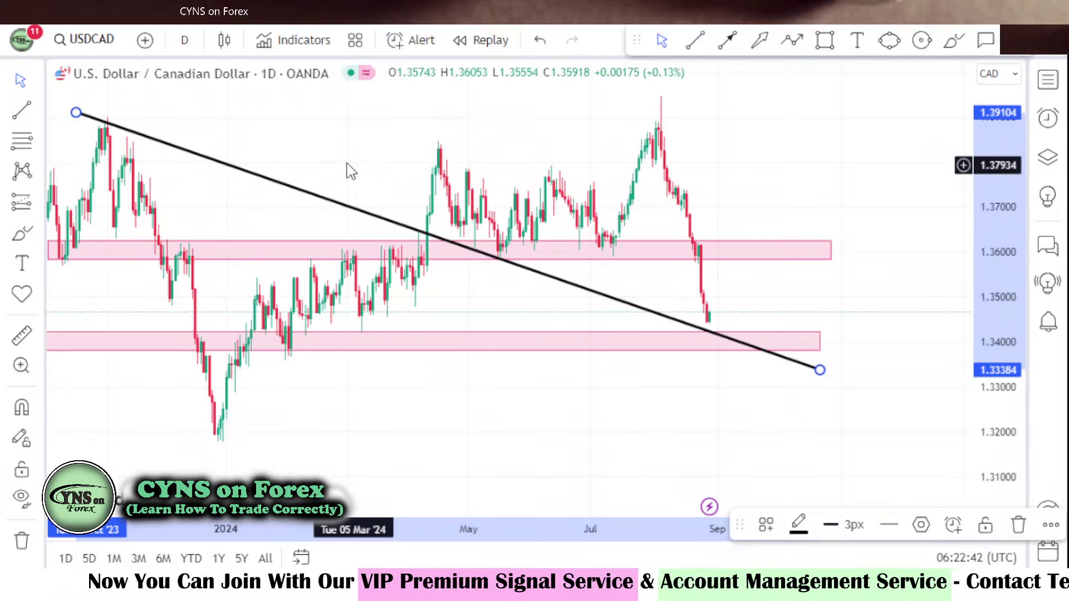
{"action": "left_click", "coordinate": [71, 106]}
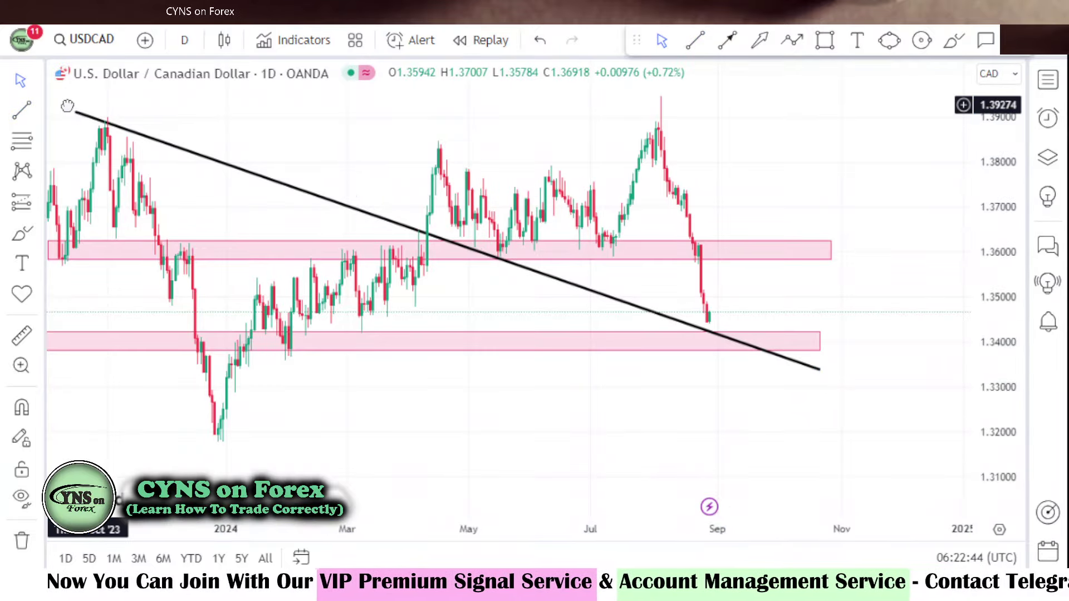
{"action": "left_click", "coordinate": [76, 113]}
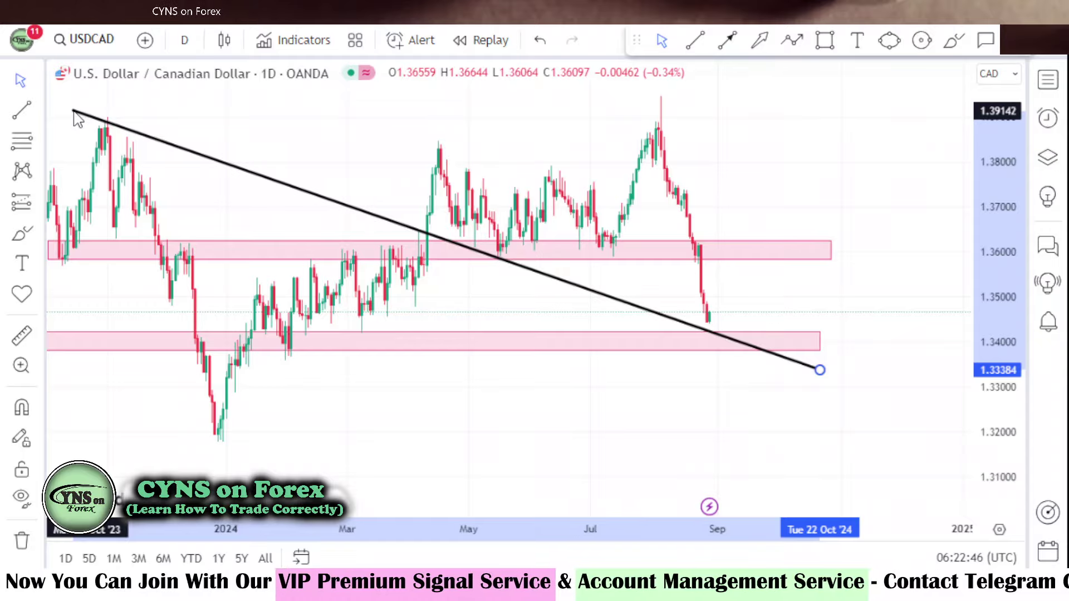
{"action": "left_click", "coordinate": [337, 166]}
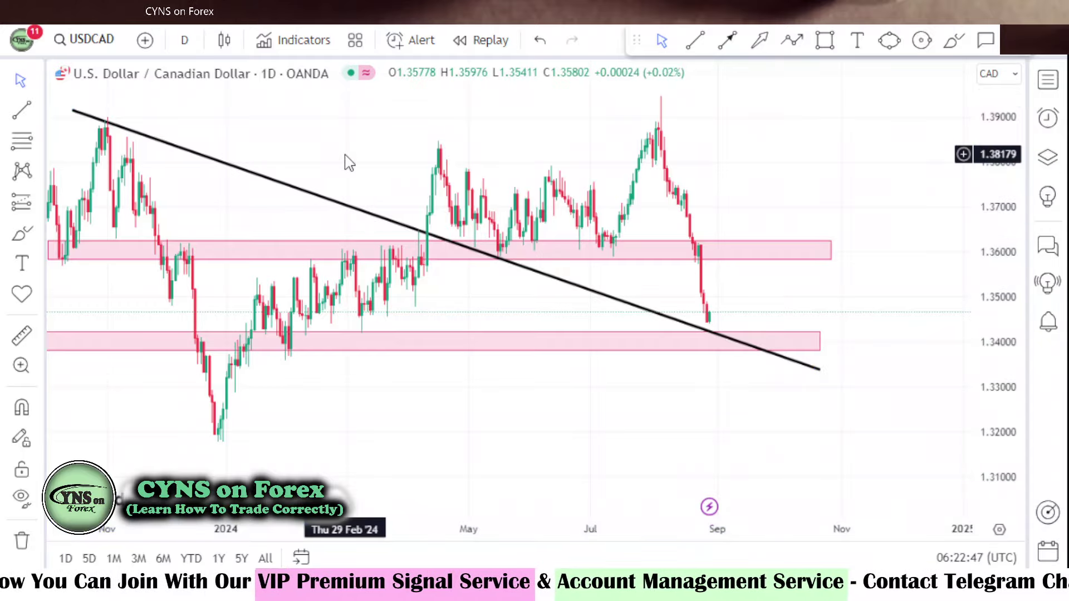
{"action": "left_click", "coordinate": [40, 234]}
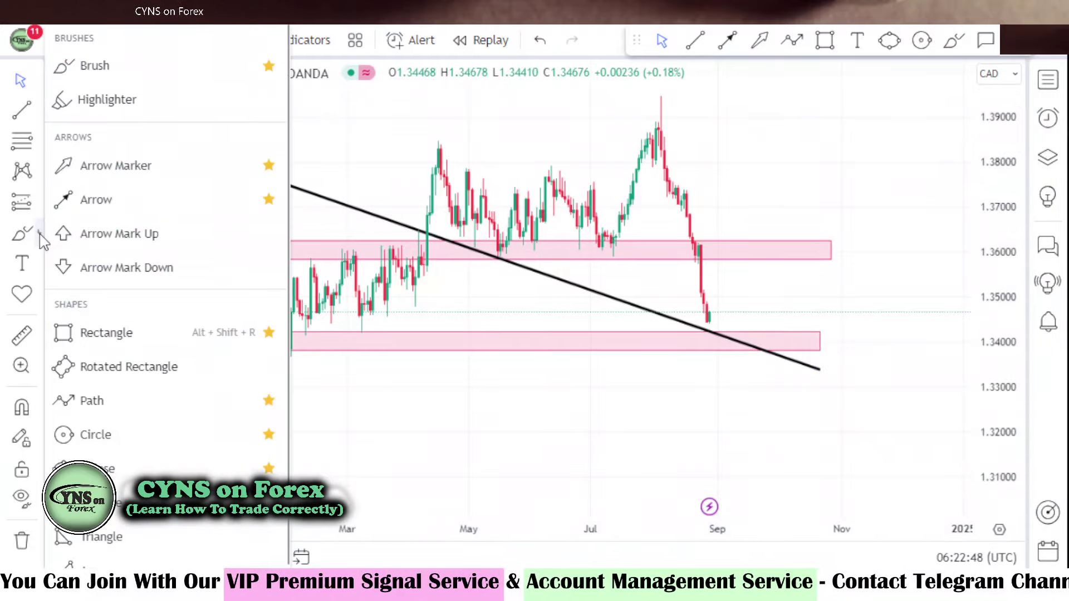
- Place asterisk marks on the trendline's starting high and its April, May and September touches
{"action": "left_click", "coordinate": [41, 295]}
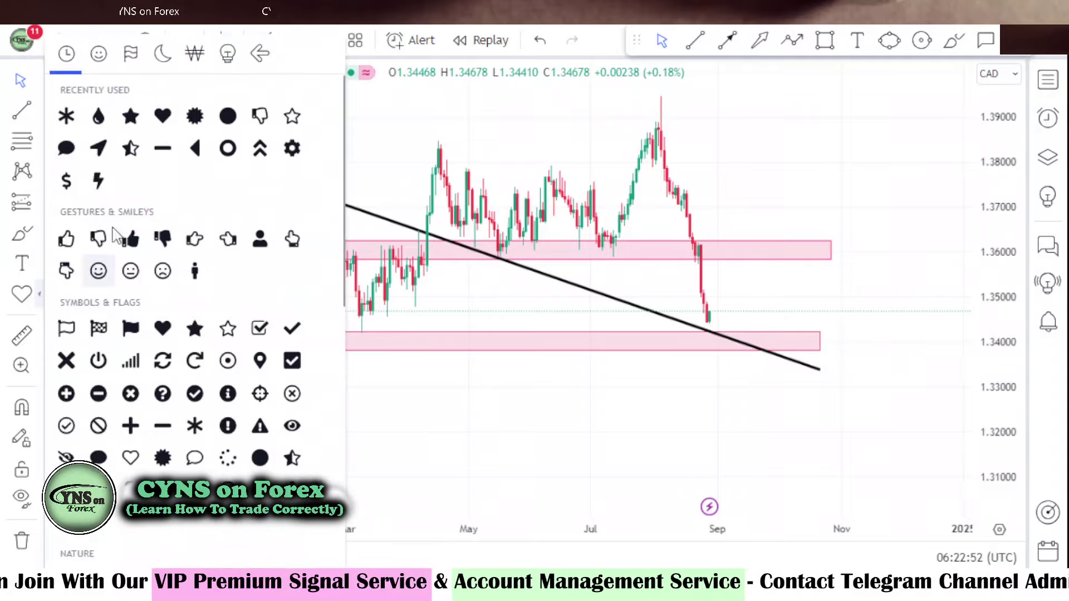
{"action": "left_click", "coordinate": [68, 118]}
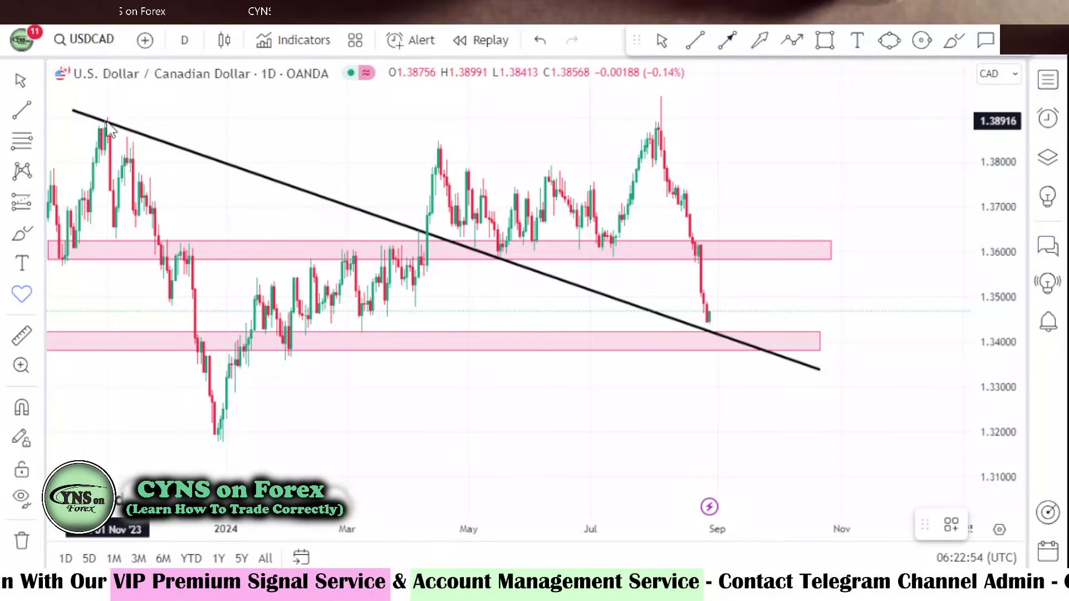
{"action": "left_click", "coordinate": [104, 121]}
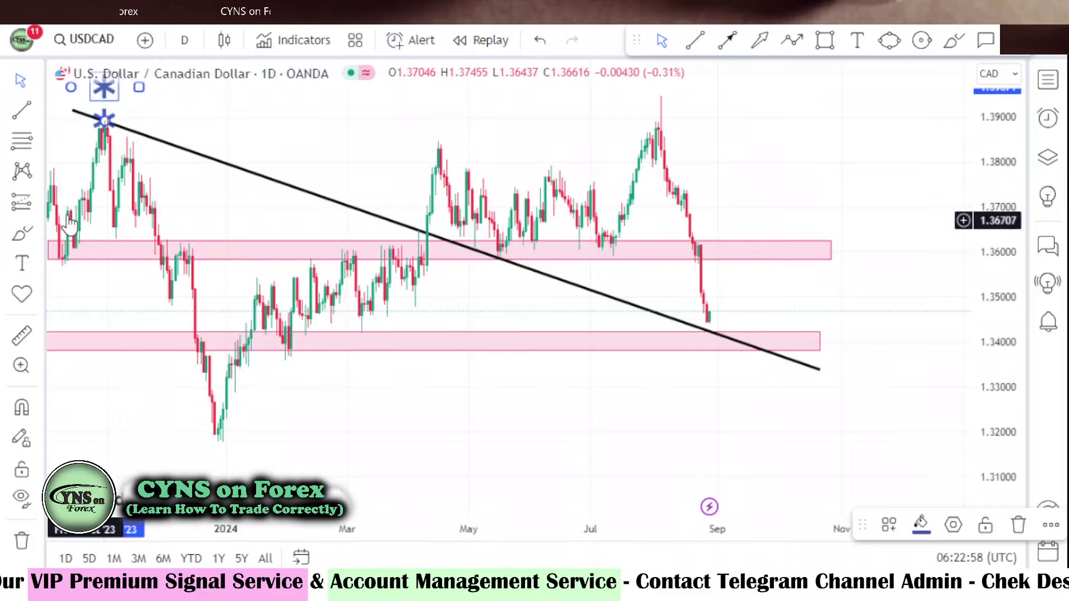
{"action": "left_click_drag", "start_coordinate": [105, 87], "coordinate": [112, 89]}
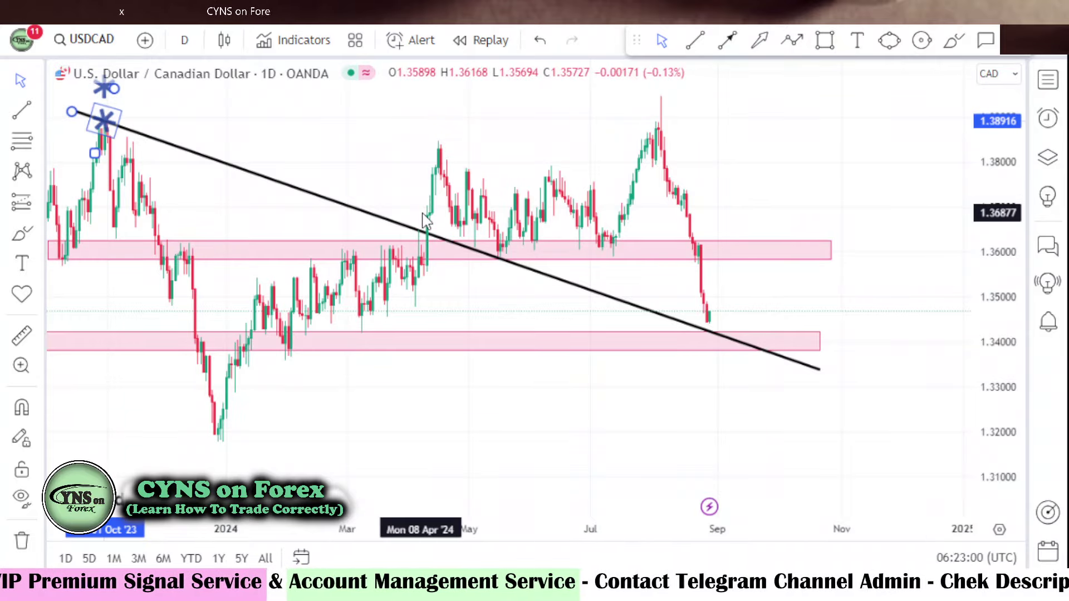
{"action": "left_click_drag", "start_coordinate": [262, 139], "coordinate": [265, 158]}
{"action": "left_click_drag", "start_coordinate": [105, 106], "coordinate": [421, 255]}
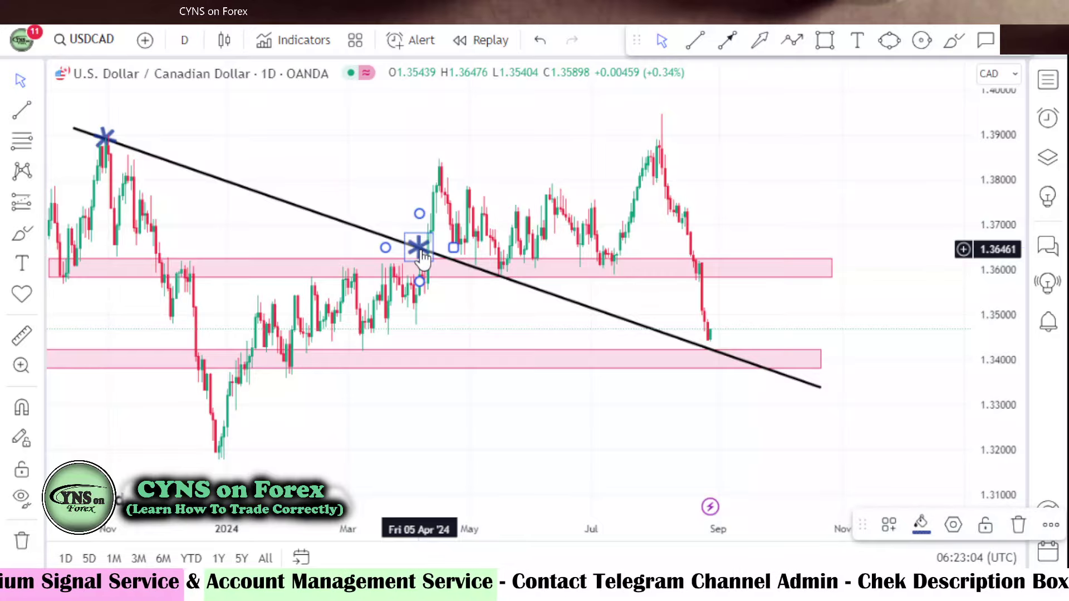
{"action": "mouse_move", "coordinate": [105, 106]}
{"action": "left_mouse_down"}
{"action": "mouse_move", "coordinate": [489, 248]}
{"action": "mouse_move", "coordinate": [506, 279]}
{"action": "left_mouse_up"}
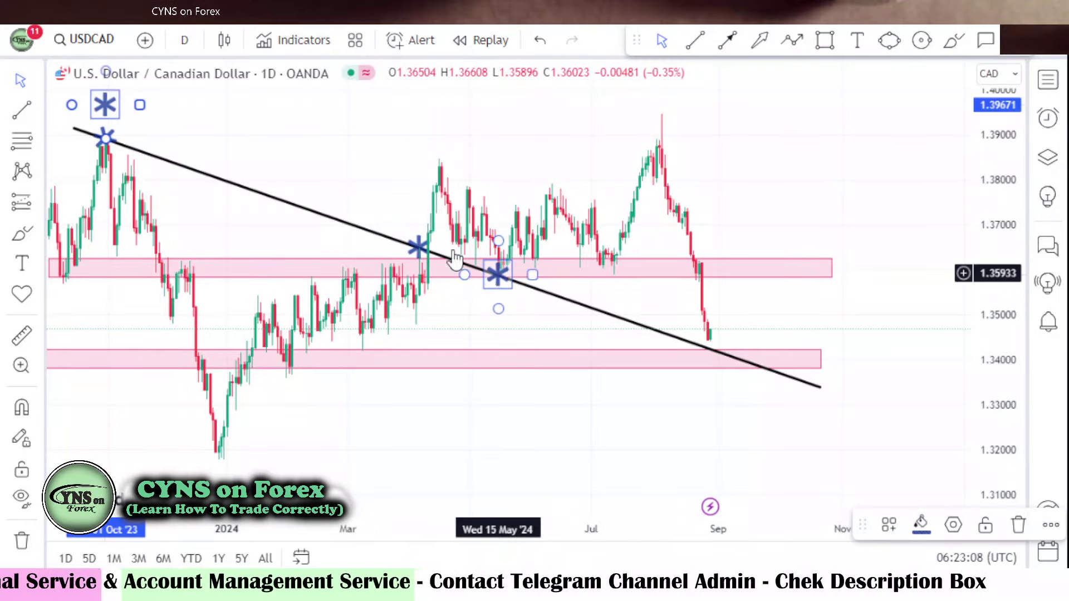
{"action": "left_click_drag", "start_coordinate": [104, 105], "coordinate": [721, 351]}
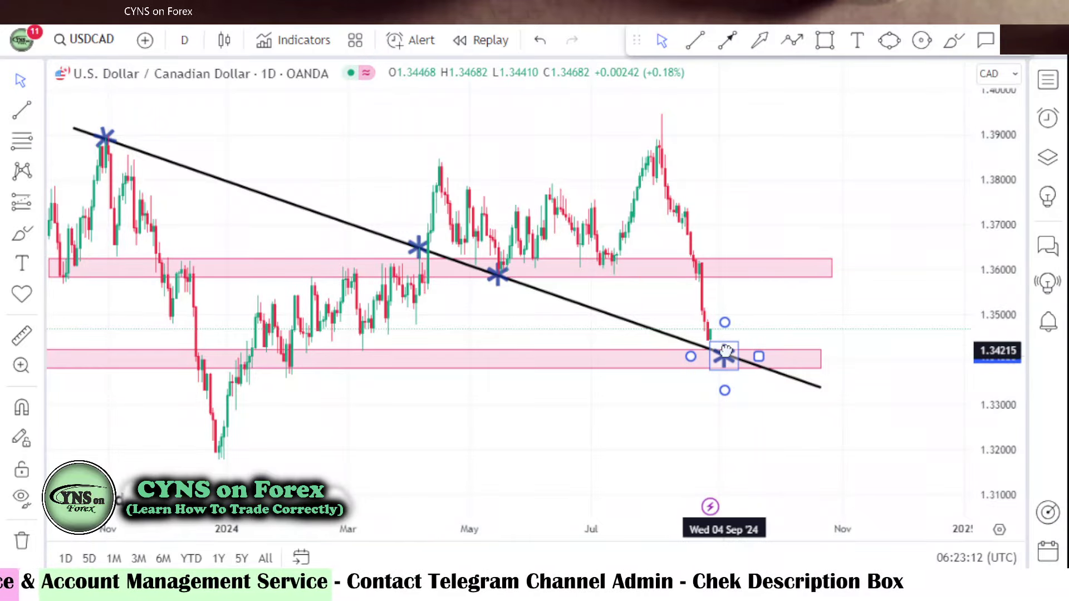
{"action": "left_click", "coordinate": [866, 334]}
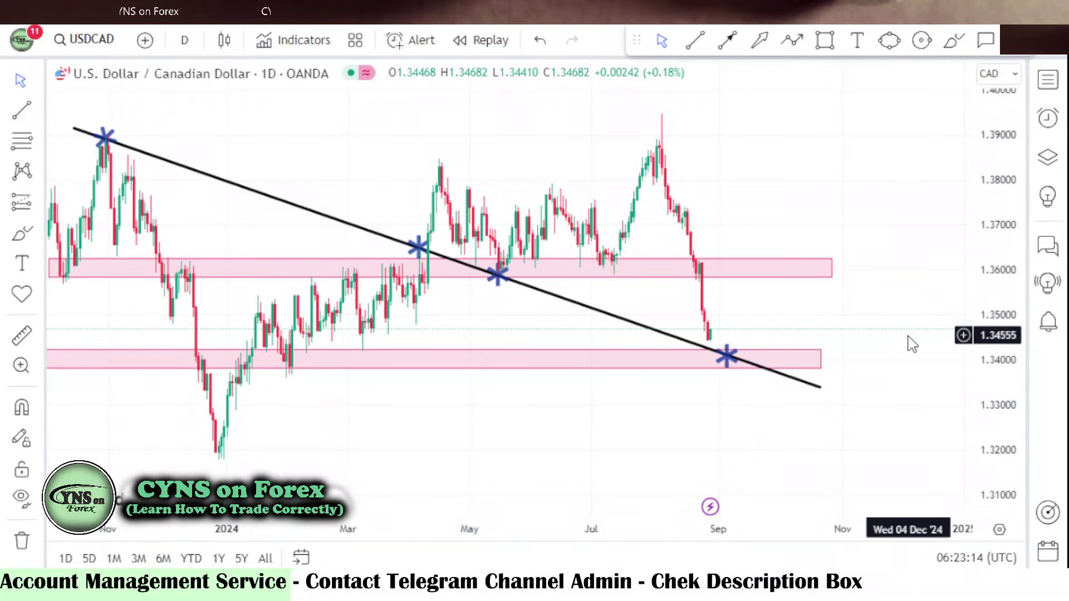
- Zoom into recent prices and draw a pink circle around the September asterisk in the 1.3400 zone
{"action": "left_click_drag", "start_coordinate": [1003, 433], "coordinate": [1010, 368]}
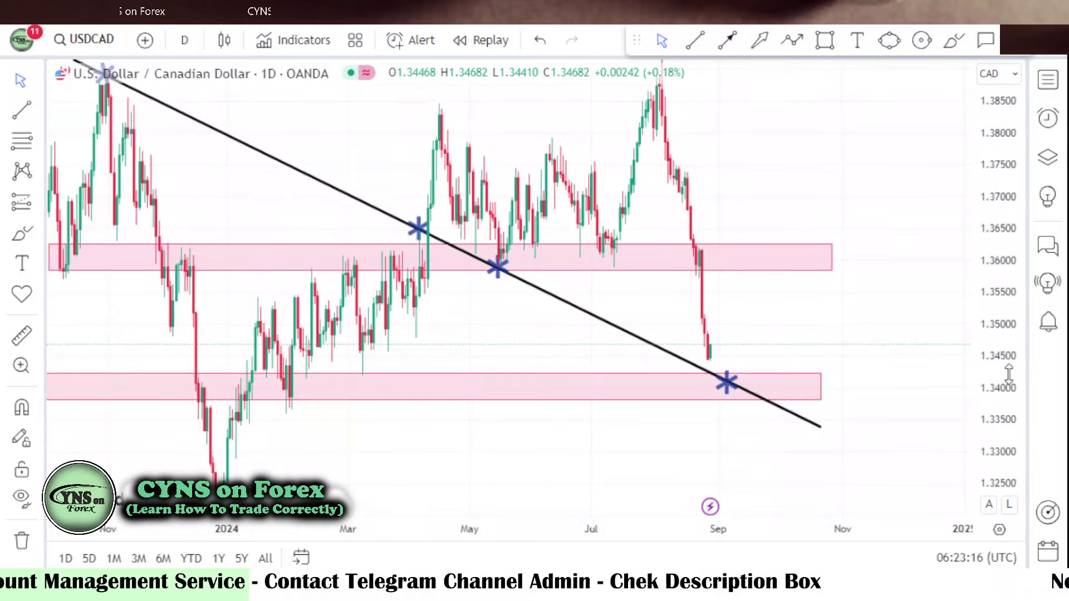
{"action": "scroll", "coordinate": [808, 343], "scroll_direction": "up", "scroll_amount": 3}
{"action": "scroll", "coordinate": [809, 343], "scroll_direction": "up", "scroll_amount": 2}
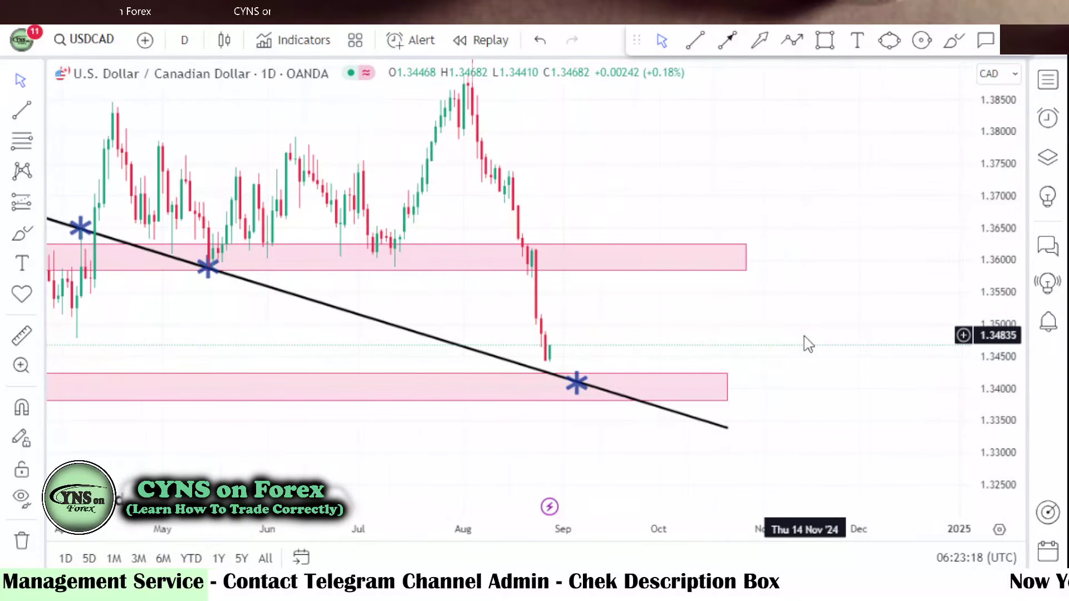
{"action": "scroll", "coordinate": [807, 342], "scroll_direction": "up", "scroll_amount": 2}
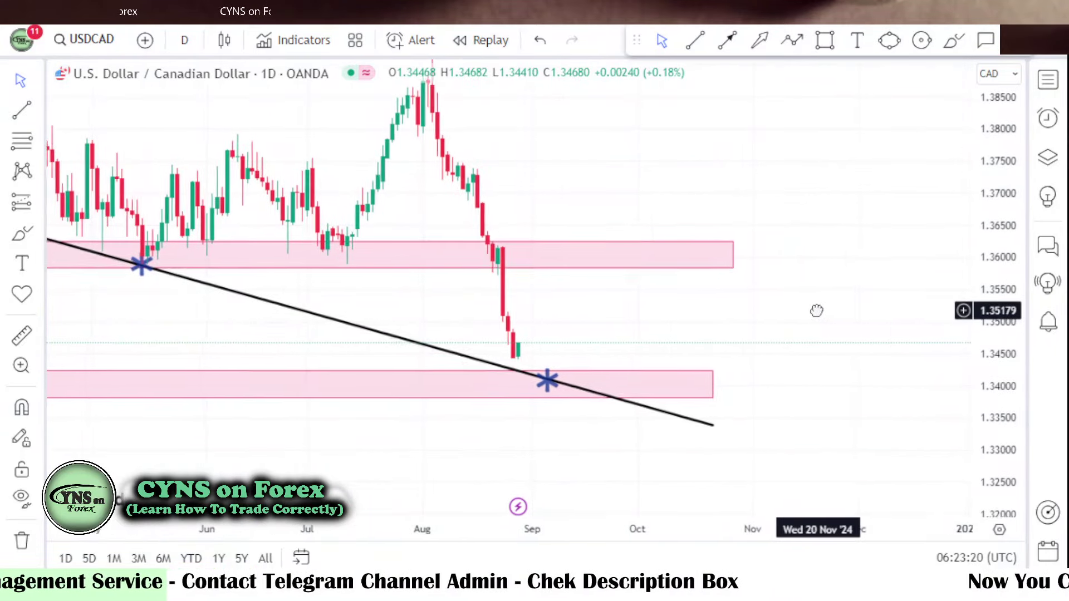
{"action": "left_click_drag", "start_coordinate": [997, 437], "coordinate": [1000, 409]}
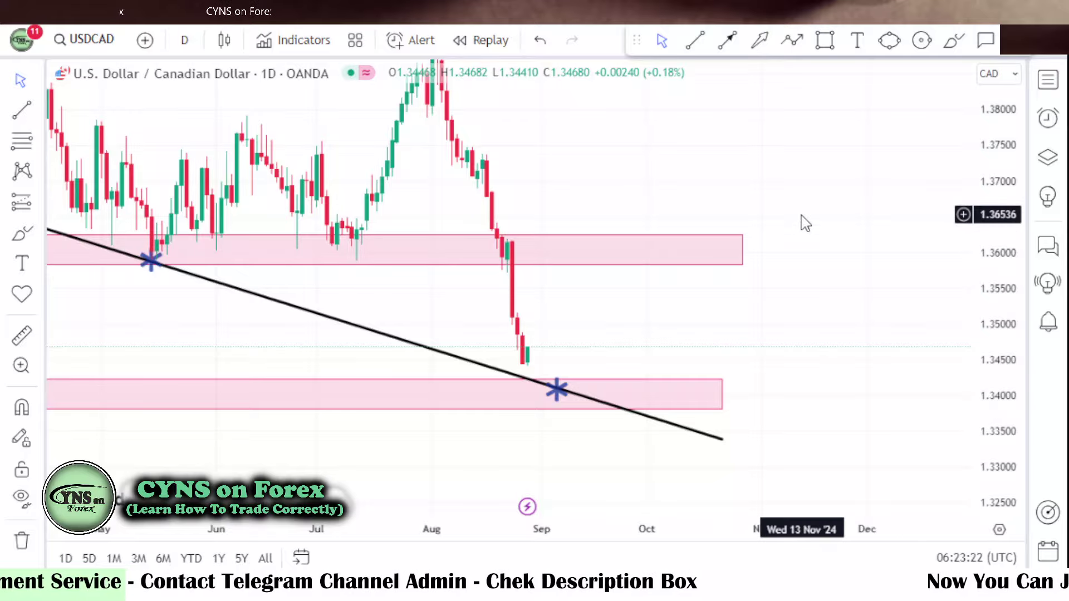
{"action": "left_click", "coordinate": [558, 389]}
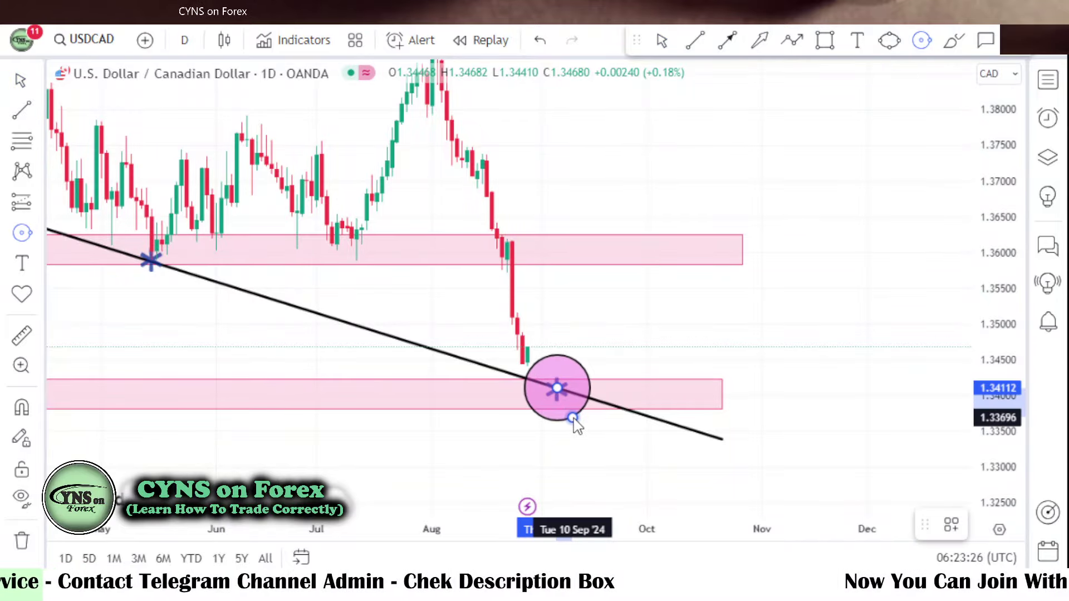
{"action": "left_click", "coordinate": [634, 309]}
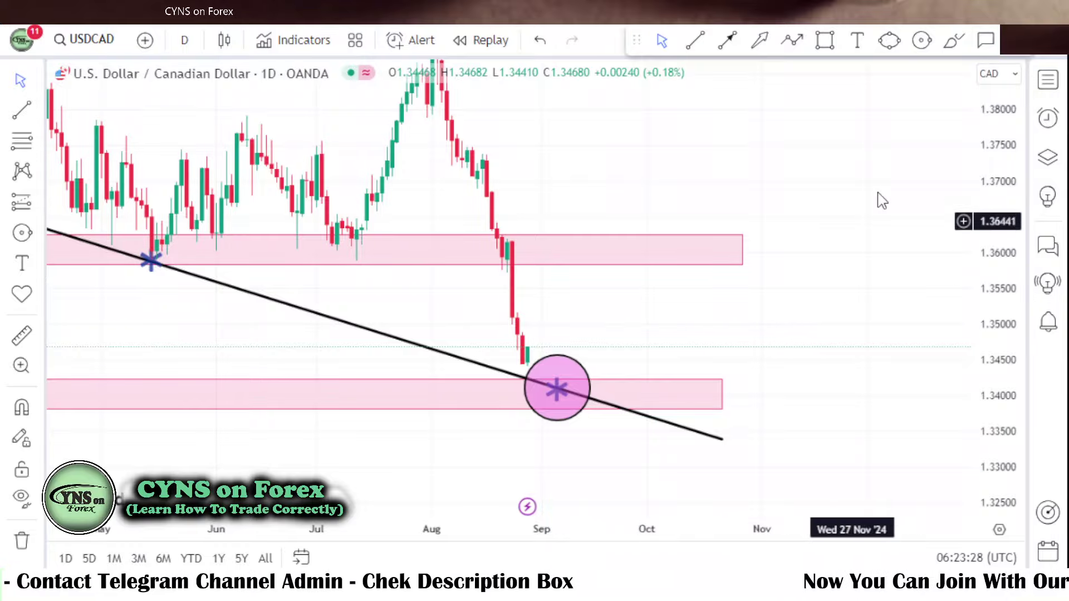
{"action": "left_click", "coordinate": [994, 44]}
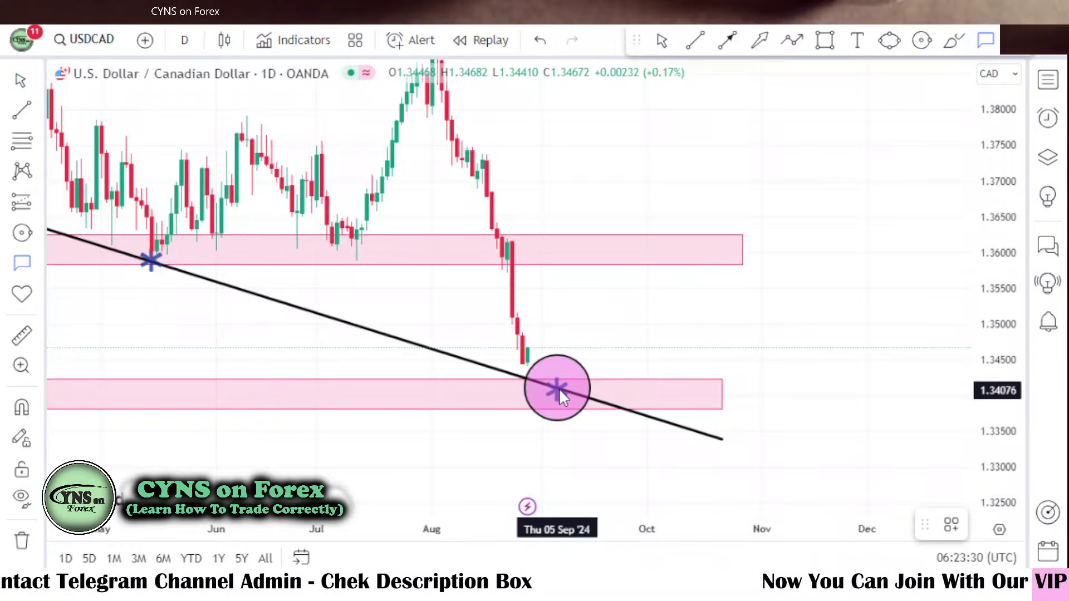
- Add a callout reading 'waiting for clear buy setup' below the circled touch, nudged slightly right
{"action": "left_click_drag", "start_coordinate": [558, 386], "coordinate": [562, 439]}
{"action": "type", "text": "waiting for"}
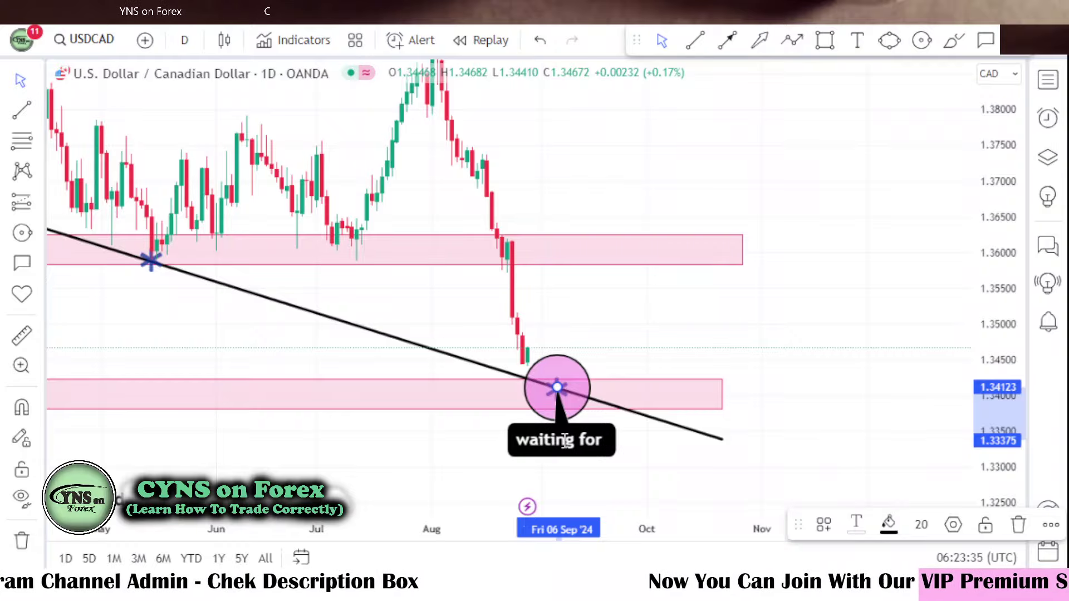
{"action": "type", "text": "clear bu"}
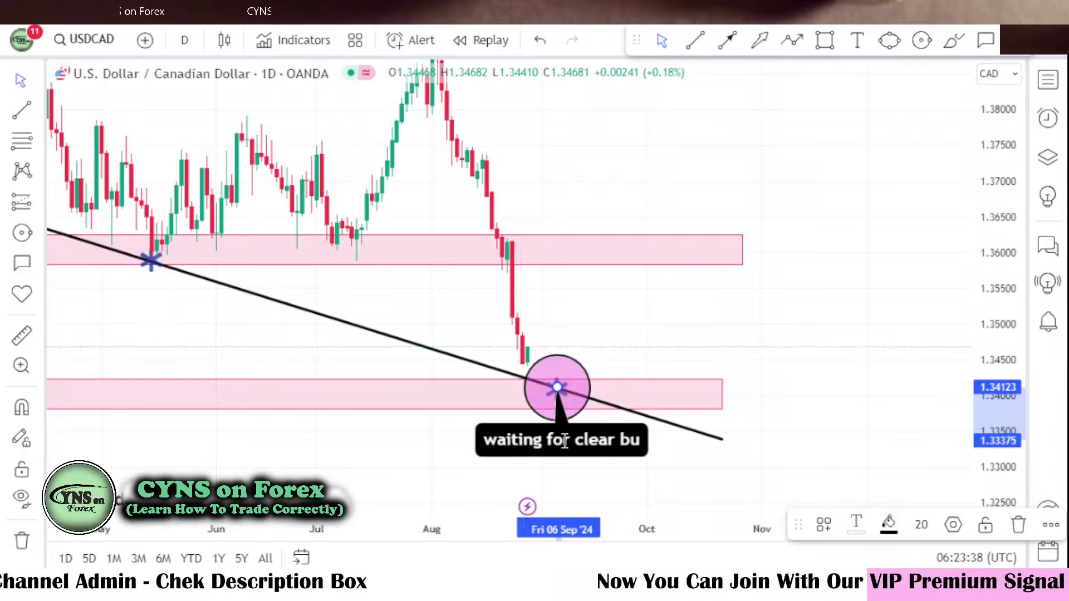
{"action": "type", "text": "y setup"}
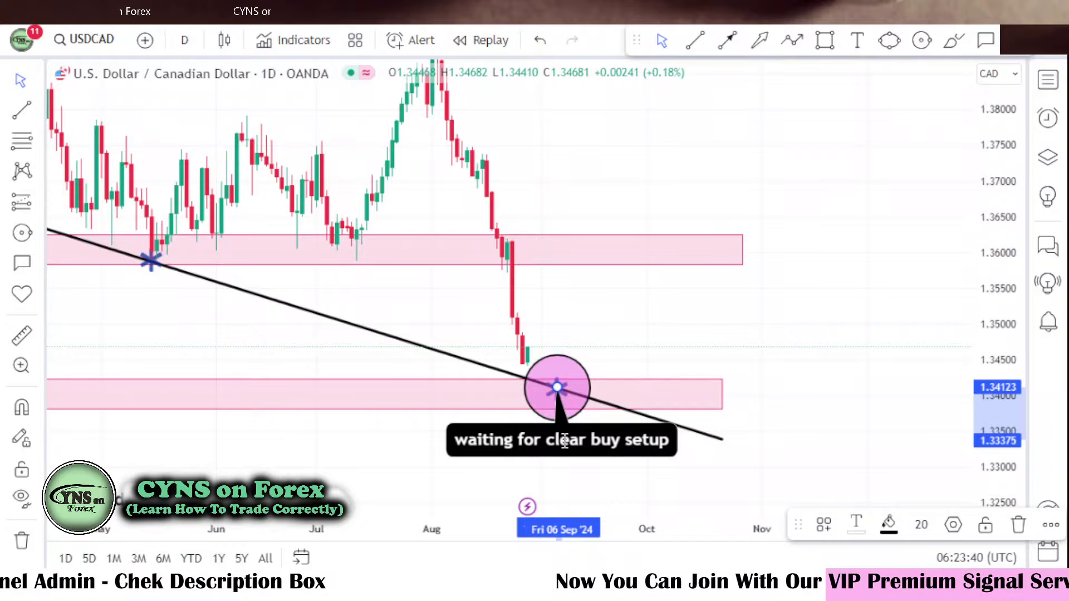
{"action": "left_click", "coordinate": [592, 329]}
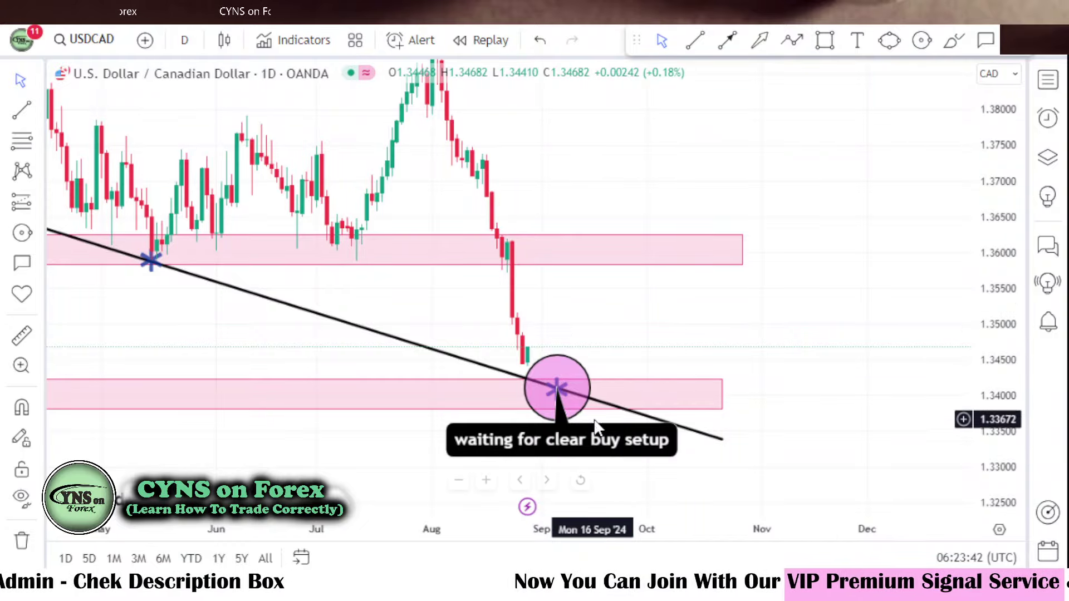
{"action": "left_click_drag", "start_coordinate": [597, 451], "coordinate": [616, 451]}
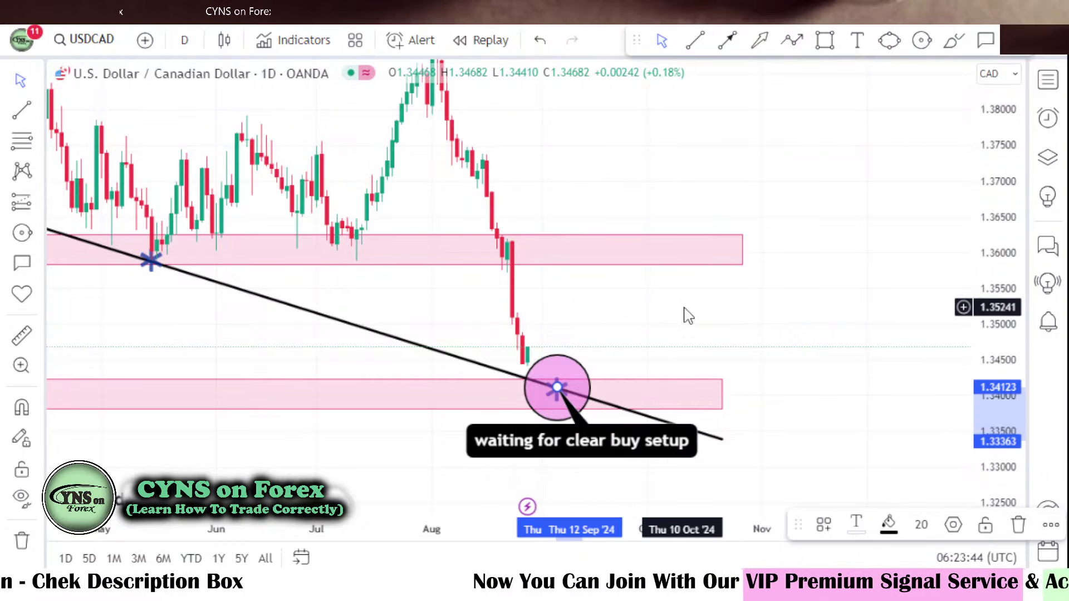
- Draw pink zones at 1.3704–1.3742 and 1.3827–1.3853 after the August high
{"action": "left_click", "coordinate": [823, 42]}
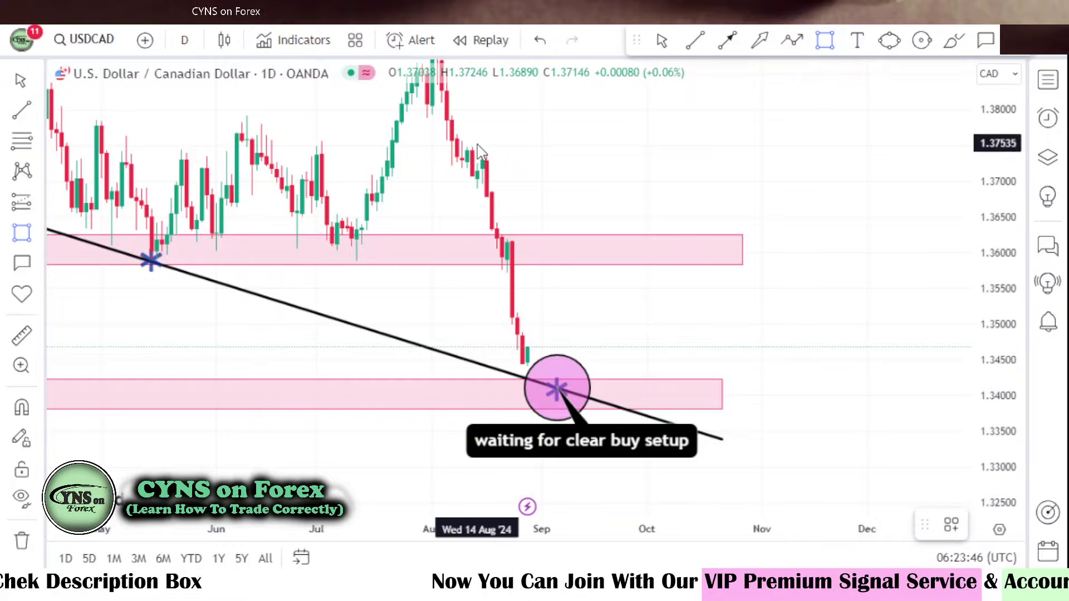
{"action": "left_click_drag", "start_coordinate": [449, 152], "coordinate": [745, 187]}
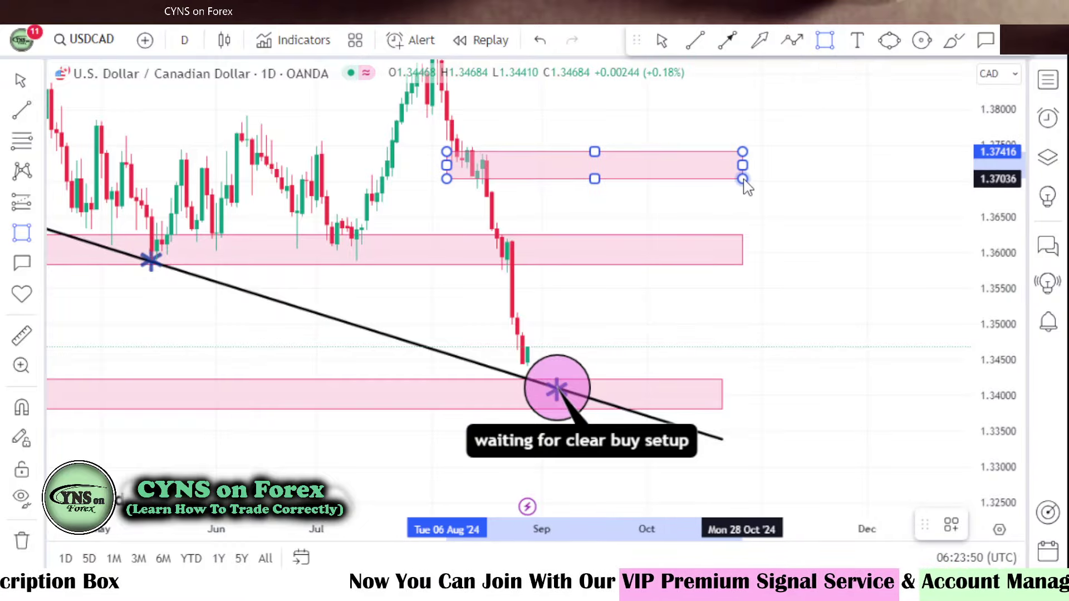
{"action": "left_click", "coordinate": [805, 184]}
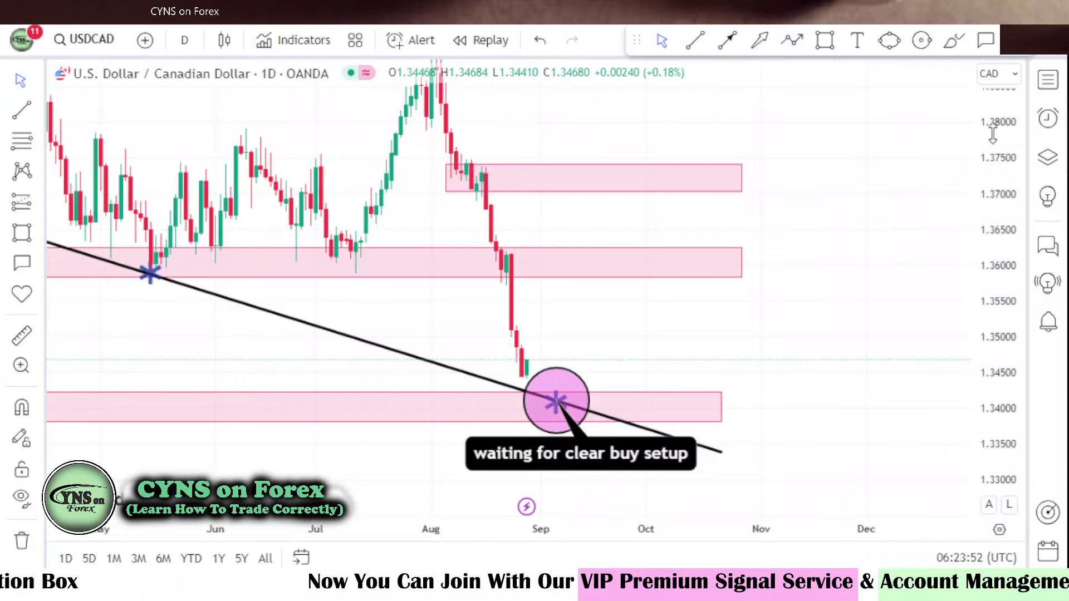
{"action": "left_click_drag", "start_coordinate": [993, 134], "coordinate": [998, 151]}
{"action": "left_click_drag", "start_coordinate": [807, 136], "coordinate": [804, 148]}
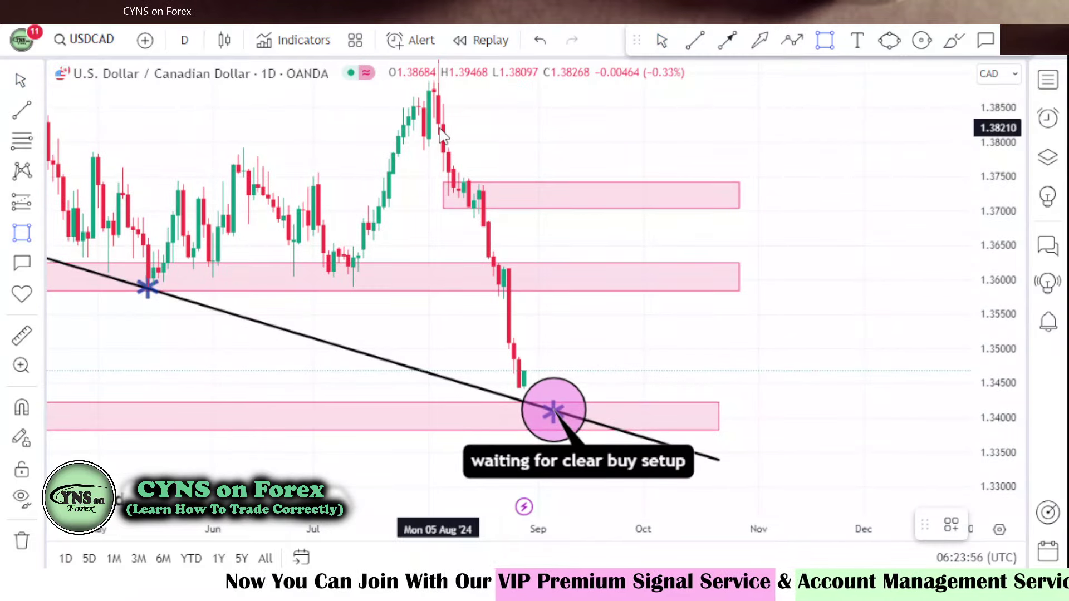
{"action": "left_click_drag", "start_coordinate": [435, 124], "coordinate": [749, 107]}
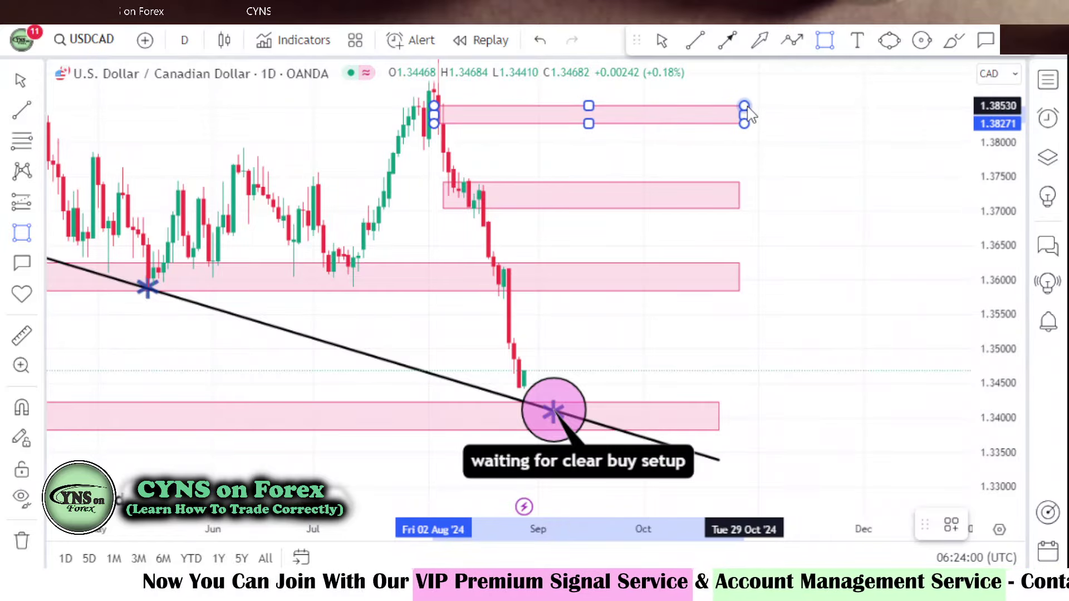
{"action": "left_click", "coordinate": [807, 139]}
- Draw three arrows from the circled touch up to the 1.3600, 1.3720 and 1.3840 zones
{"action": "left_click", "coordinate": [724, 45]}
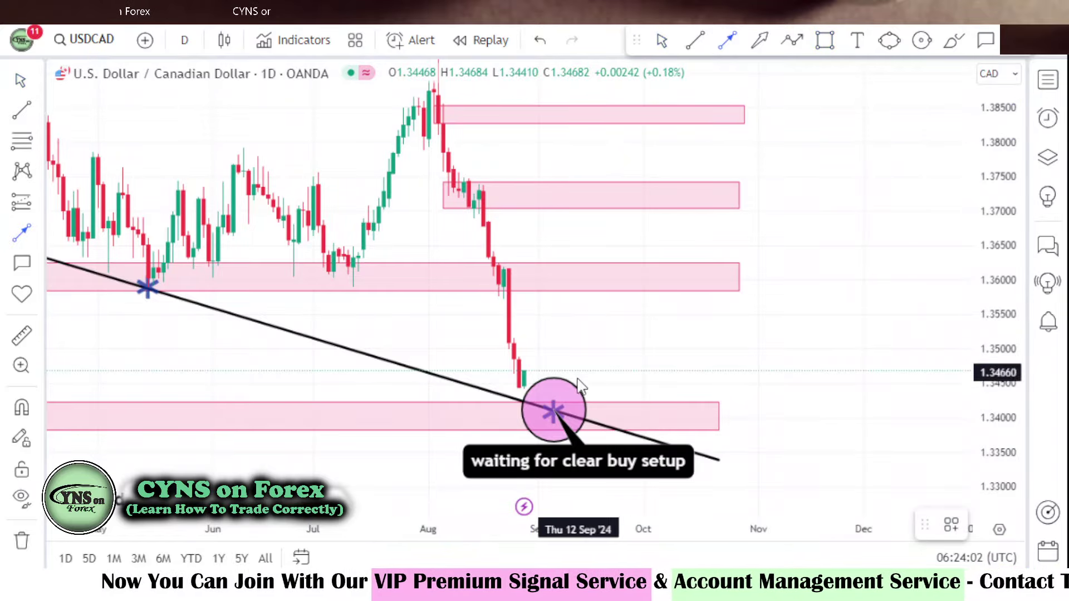
{"action": "left_click", "coordinate": [639, 291]}
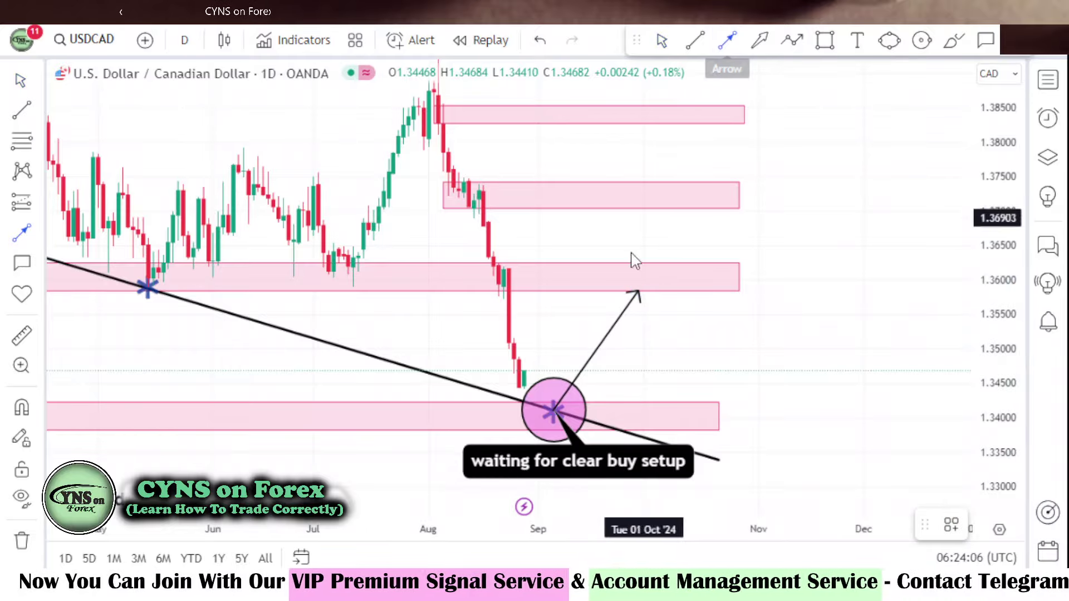
{"action": "left_click", "coordinate": [553, 411]}
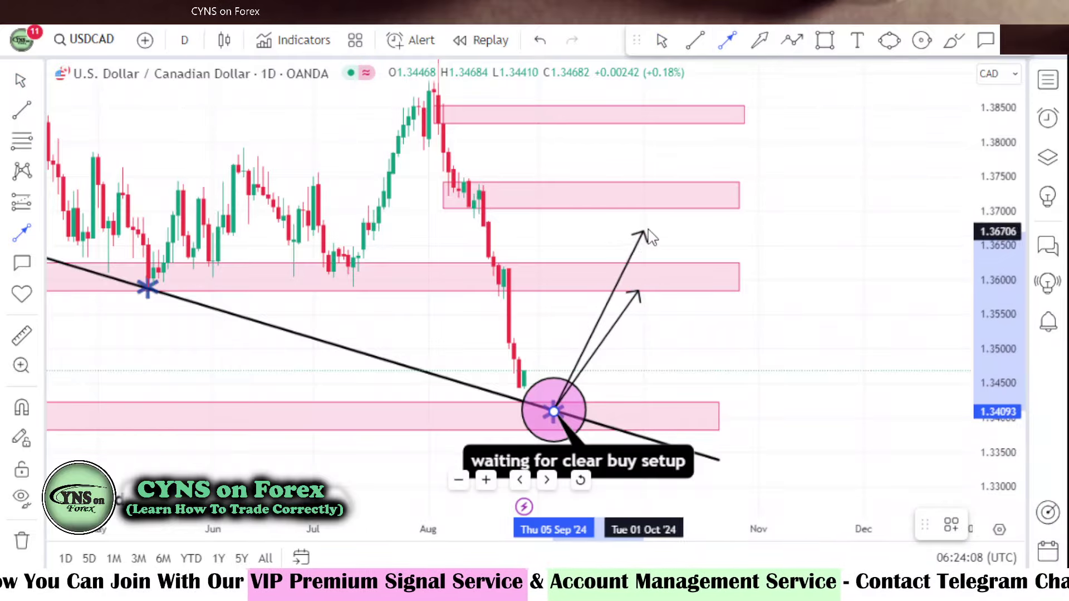
{"action": "mouse_move", "coordinate": [556, 412]}
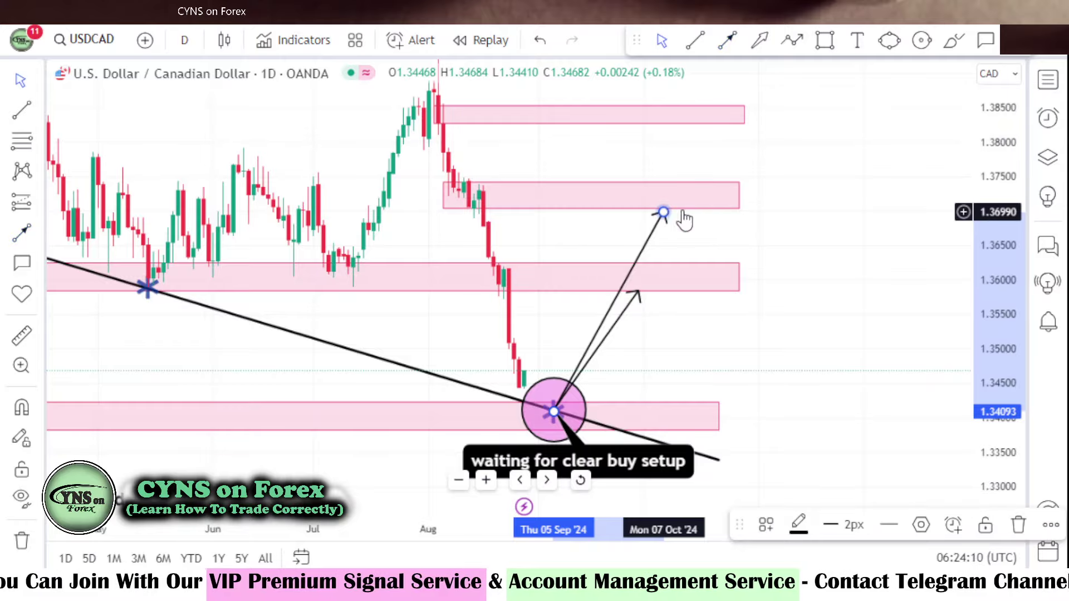
{"action": "left_click", "coordinate": [665, 214]}
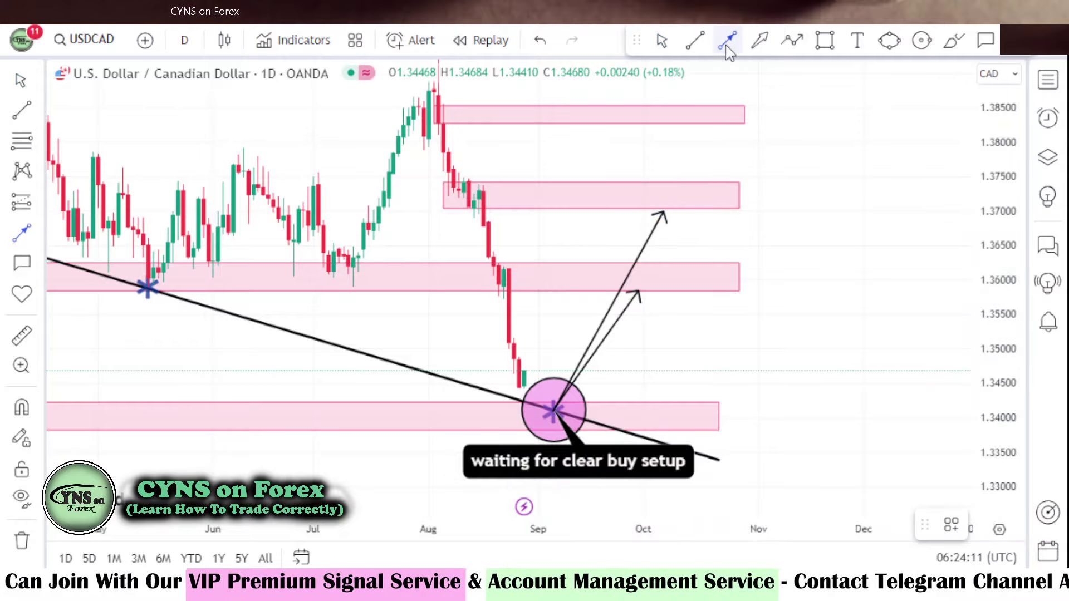
{"action": "left_click", "coordinate": [553, 410]}
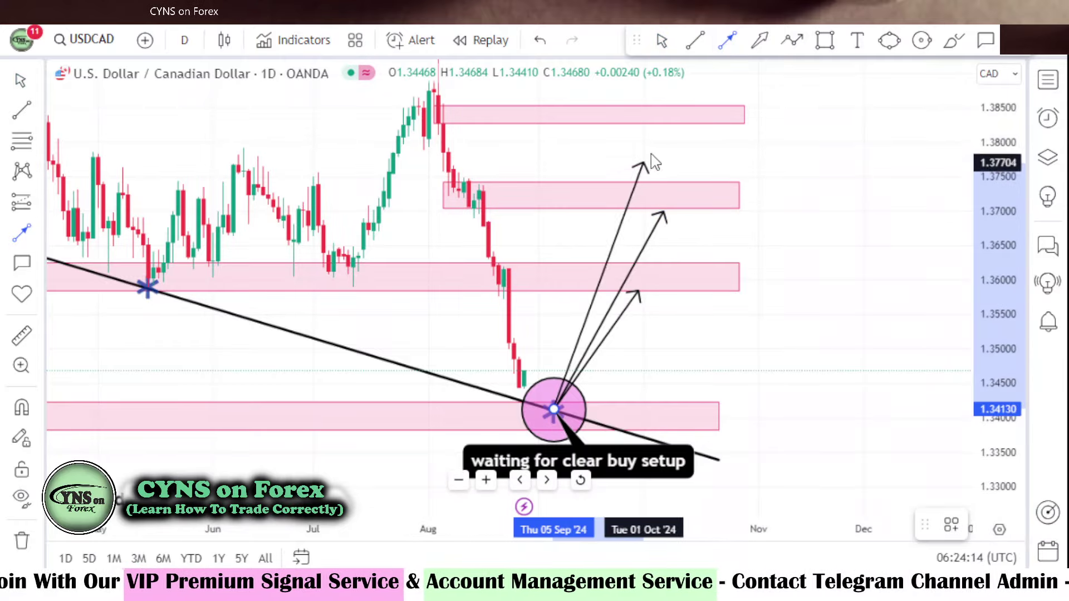
{"action": "left_click", "coordinate": [681, 126]}
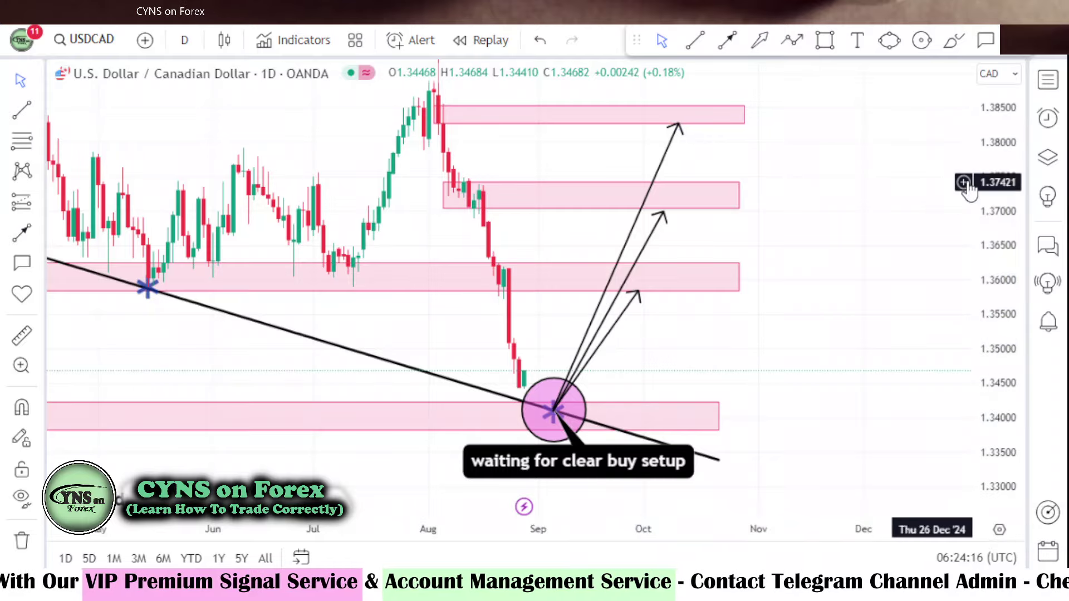
{"action": "left_click_drag", "start_coordinate": [1001, 178], "coordinate": [1001, 186]}
{"action": "left_click_drag", "start_coordinate": [840, 244], "coordinate": [818, 217]}
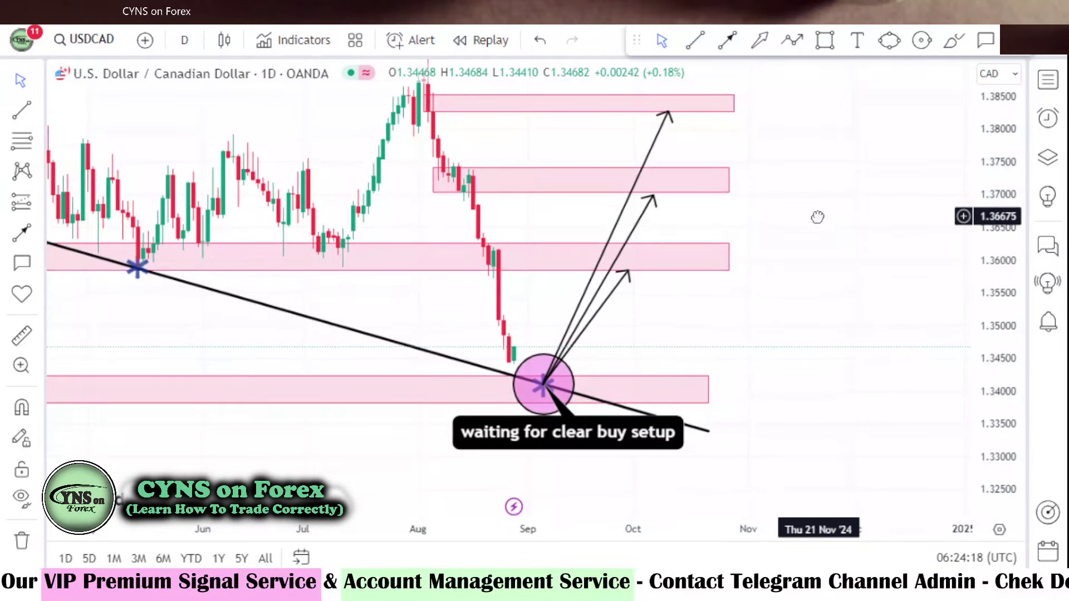